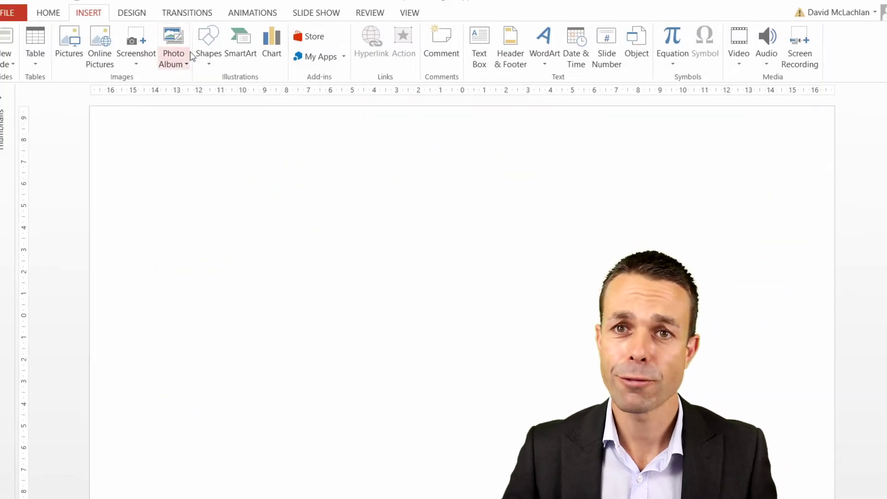
# Insert a rectangle about 2.29 cm high and 3.44 cm wide in the upper part of the blank slide
pyautogui.click(208, 53)
pyautogui.click(283, 99)
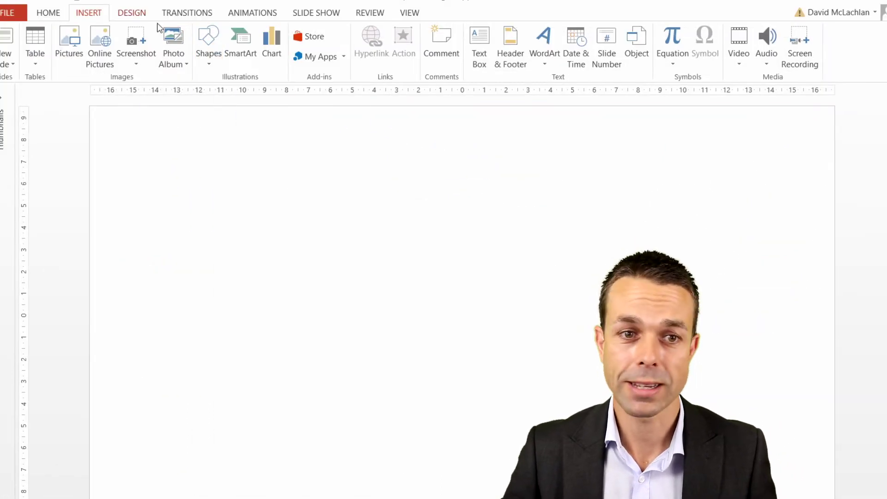
pyautogui.click(208, 38)
pyautogui.click(255, 93)
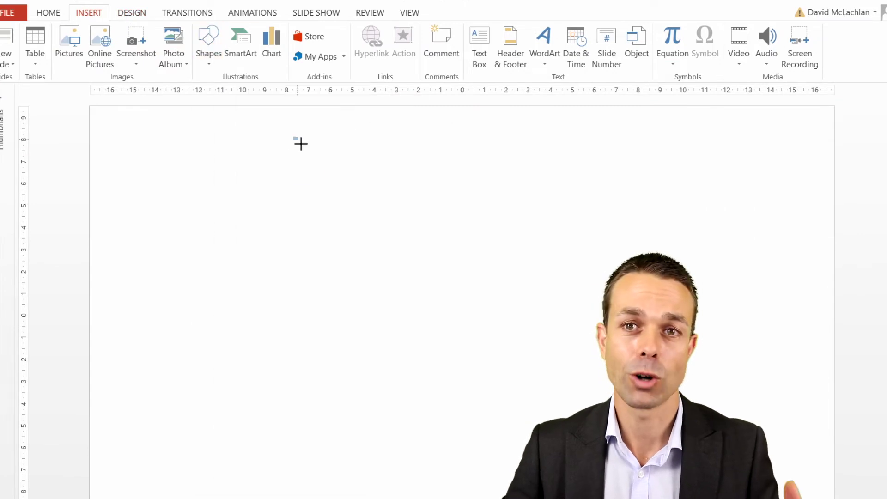
pyautogui.moveTo(293, 139); pyautogui.dragTo(381, 185)
# Remove the rectangle's fill and give it a thicker outline in Blue-Gray, Text 2, Lighter 40%
pyautogui.rightClick(343, 145)
pyautogui.click(389, 106)
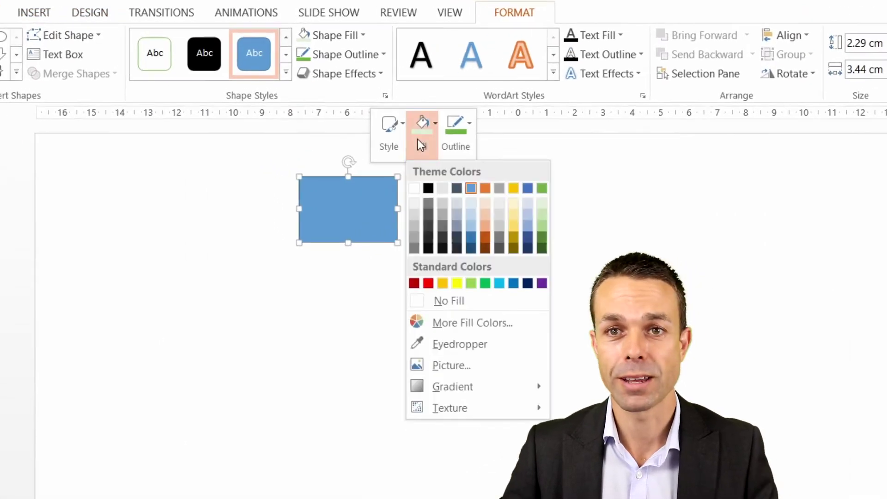
pyautogui.click(446, 301)
pyautogui.click(455, 134)
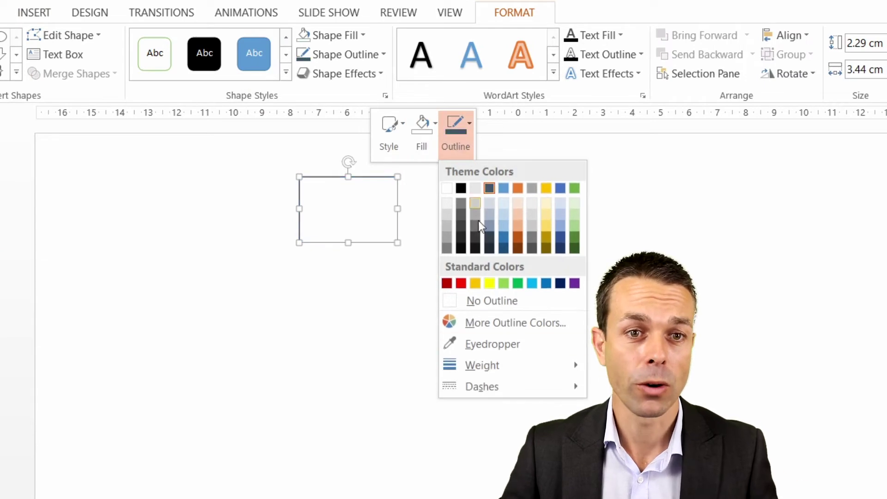
pyautogui.moveTo(490, 367)
pyautogui.click(656, 454)
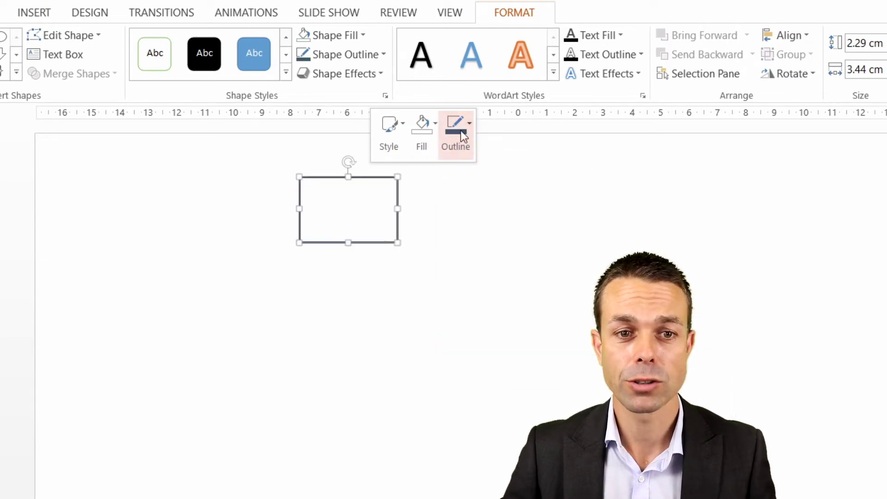
pyautogui.click(460, 131)
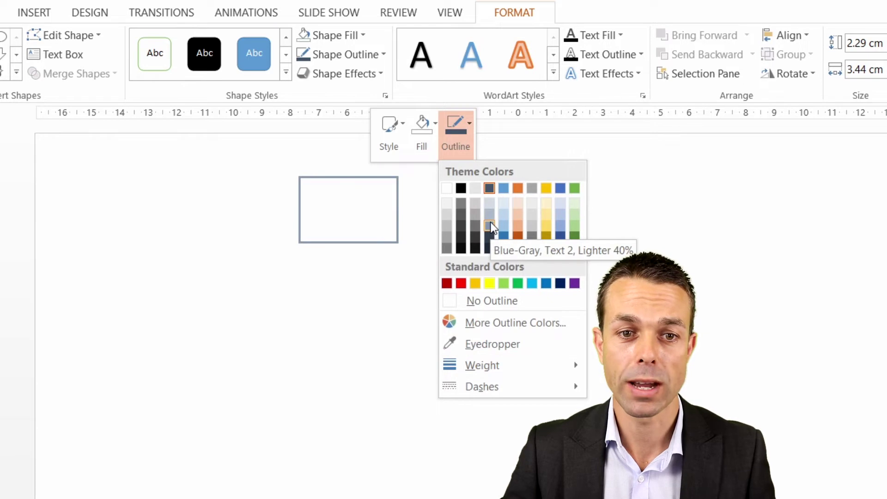
pyautogui.click(490, 225)
# Set the rectangle's left, right, top and bottom text margins to 0.1 cm
pyautogui.rightClick(364, 183)
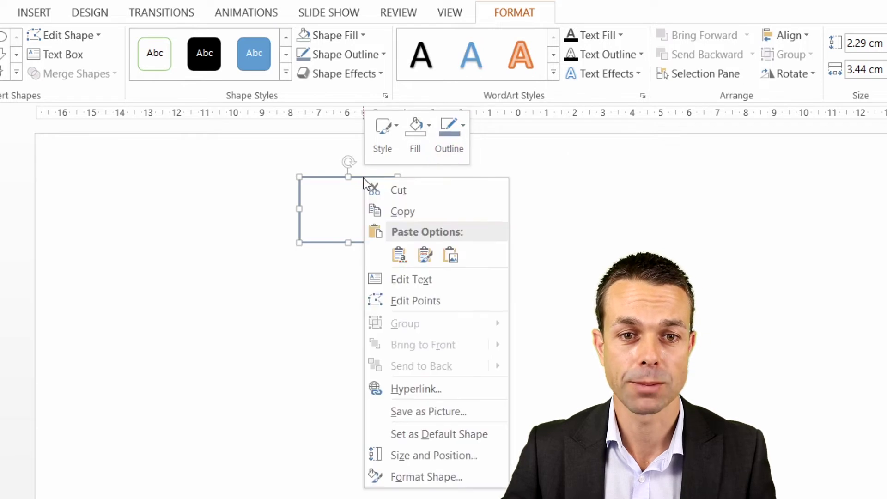
pyautogui.click(410, 475)
pyautogui.click(835, 125)
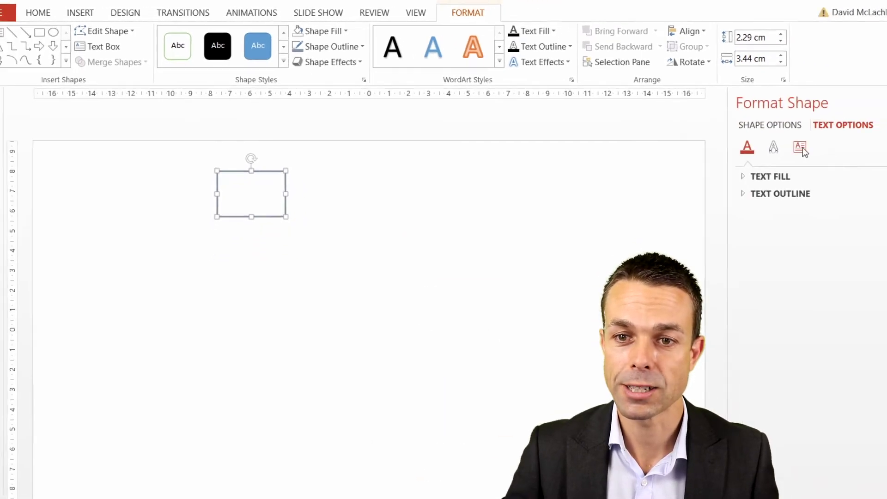
pyautogui.click(801, 149)
pyautogui.click(875, 276)
pyautogui.click(875, 276)
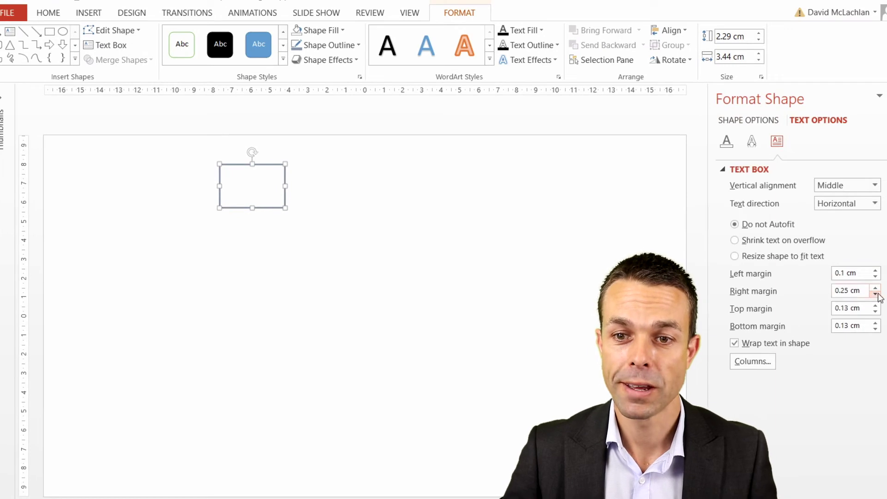
pyautogui.click(875, 311)
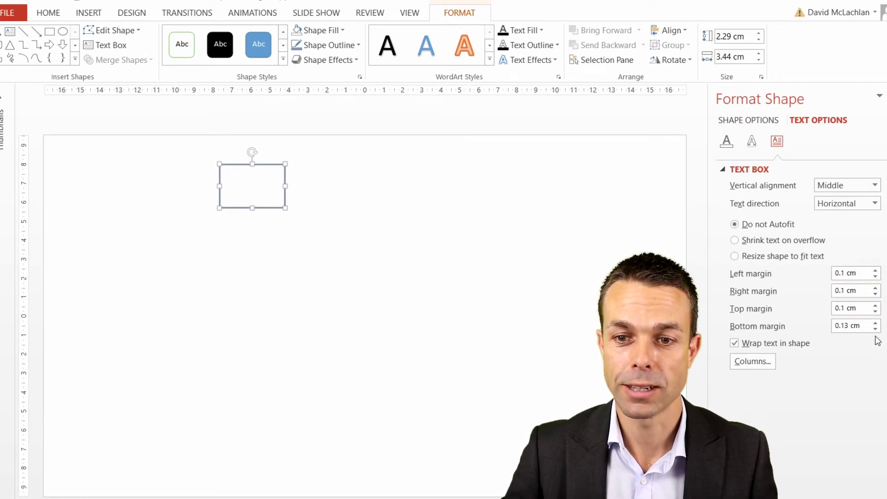
pyautogui.click(875, 330)
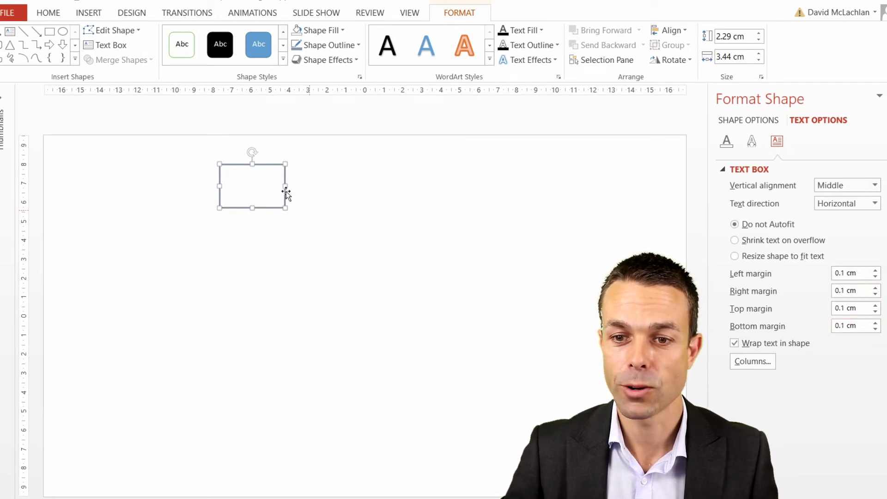
# Label the rectangle "Class, Object, Area1" and format the text at 12 pt in a dark font colour
pyautogui.rightClick(264, 164)
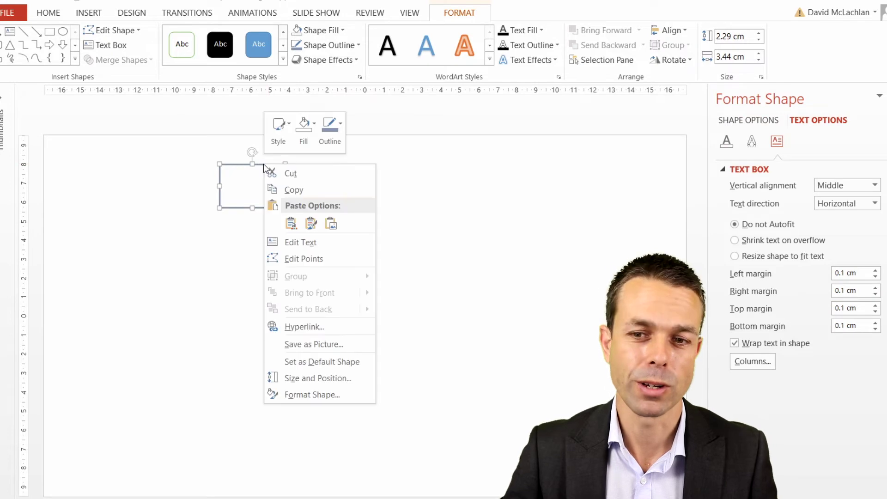
pyautogui.click(303, 243)
pyautogui.write('sdfsdf asdfas sdfsdf')
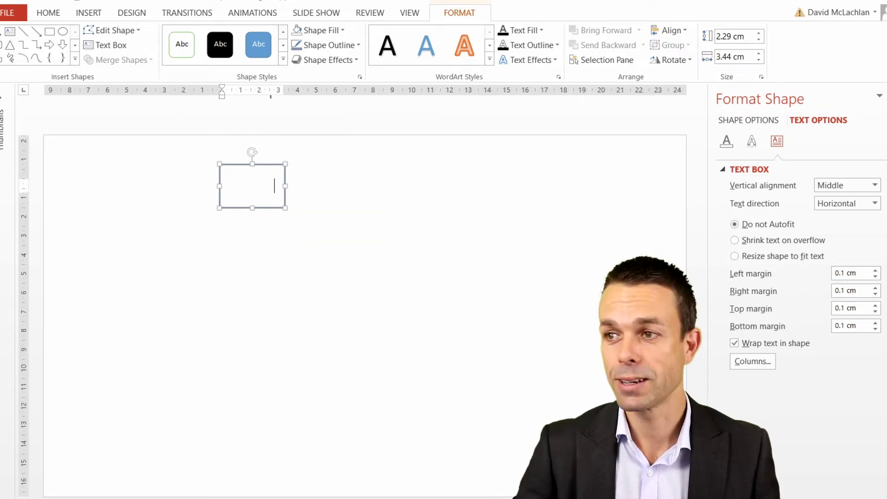
pyautogui.hotkey('ctrl', 'a')
pyautogui.click(48, 11)
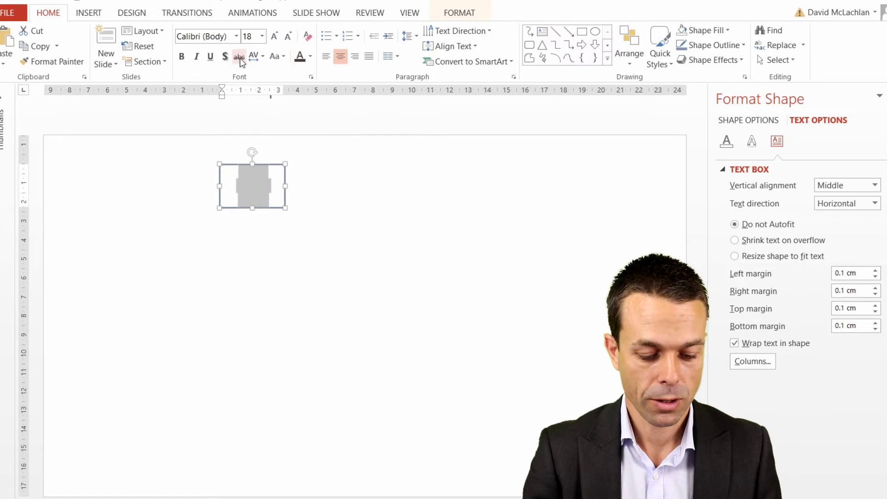
pyautogui.click(310, 57)
pyautogui.click(334, 84)
pyautogui.click(289, 36)
pyautogui.click(289, 37)
pyautogui.click(289, 36)
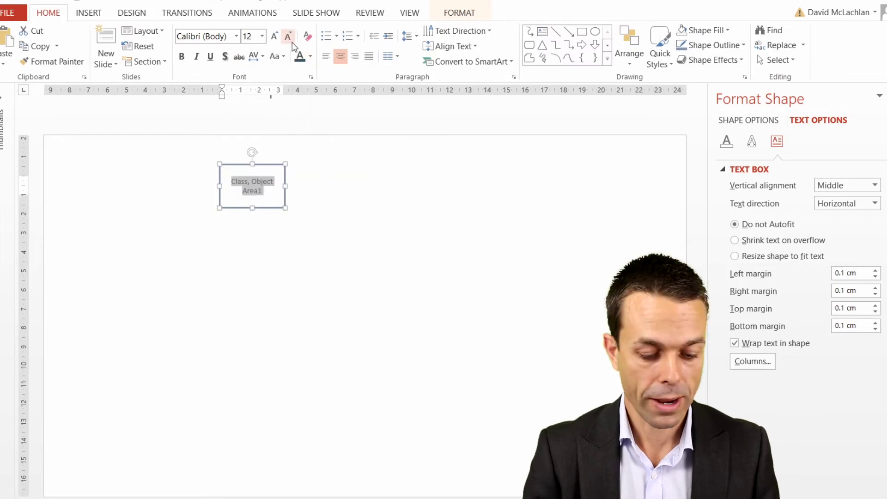
# Duplicate the labelled rectangle to make a row of three evenly spaced boxes
pyautogui.hotkey('ctrl', 'v')
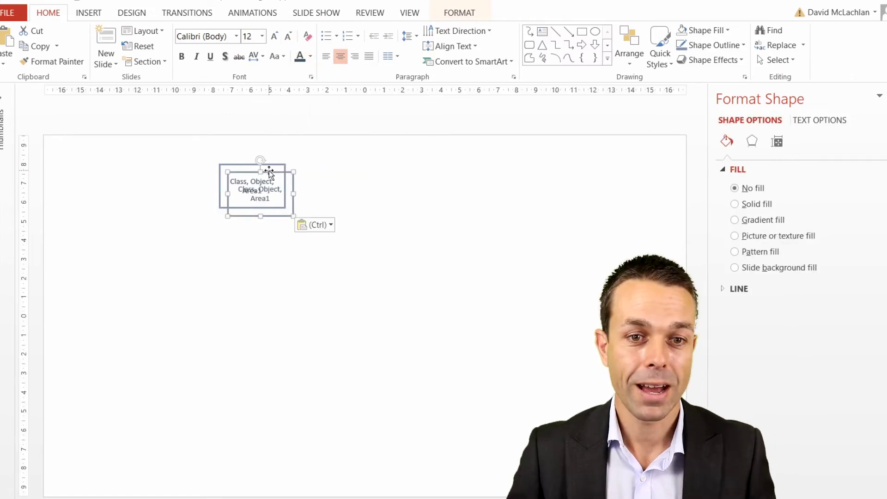
pyautogui.click(324, 170)
pyautogui.moveTo(266, 172); pyautogui.dragTo(451, 166)
pyautogui.hotkey('ctrl', 'd')
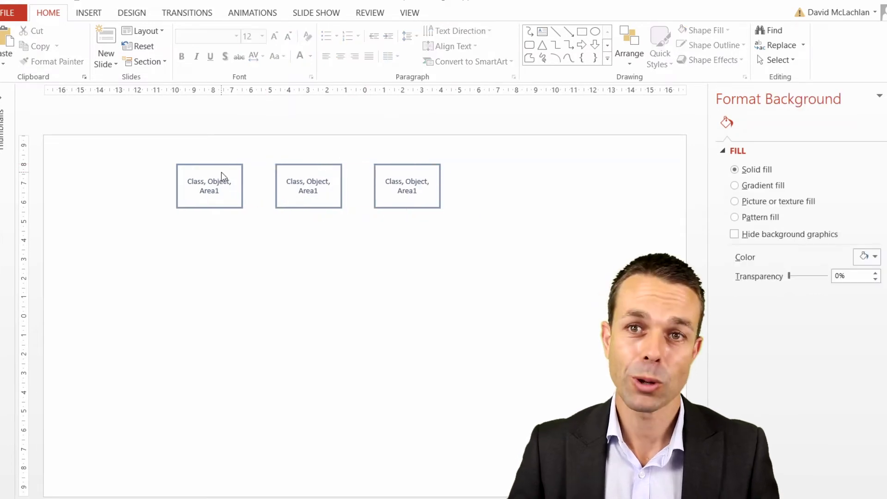
# Draw a vertical line about 1.9 cm long below the middle box as the stick figure's body
pyautogui.click(91, 19)
pyautogui.click(212, 64)
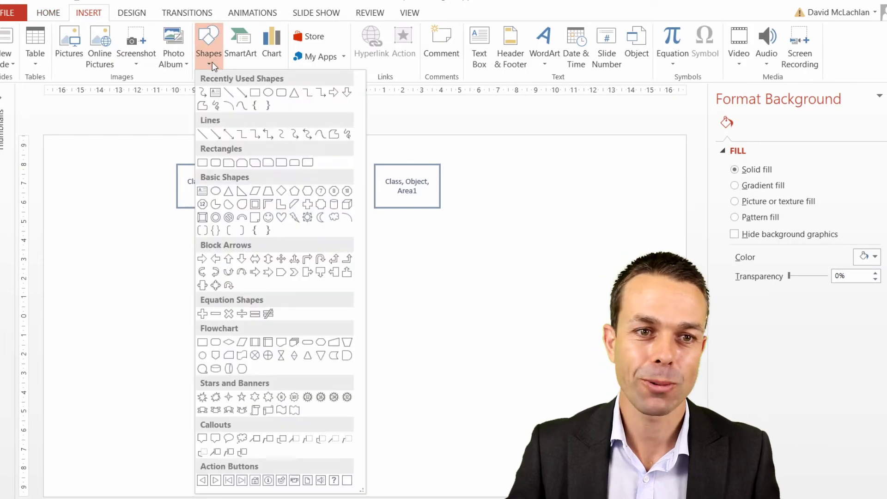
pyautogui.click(231, 97)
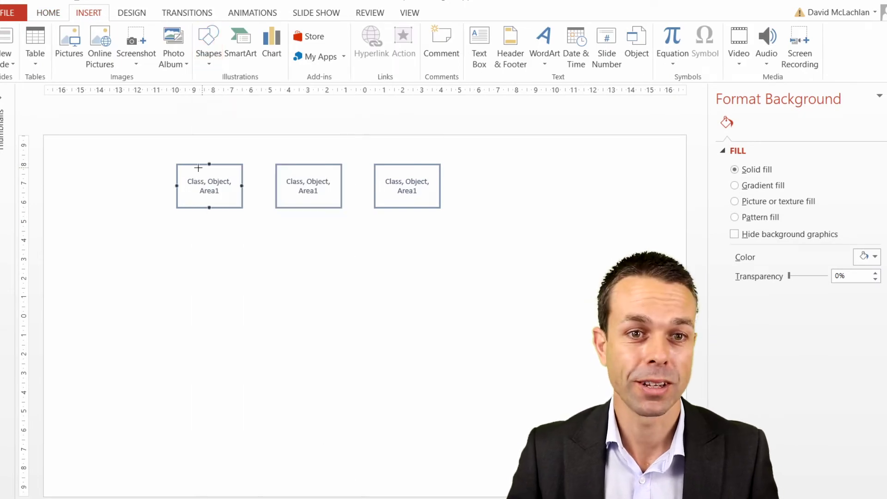
pyautogui.scroll(4, 126, 198)
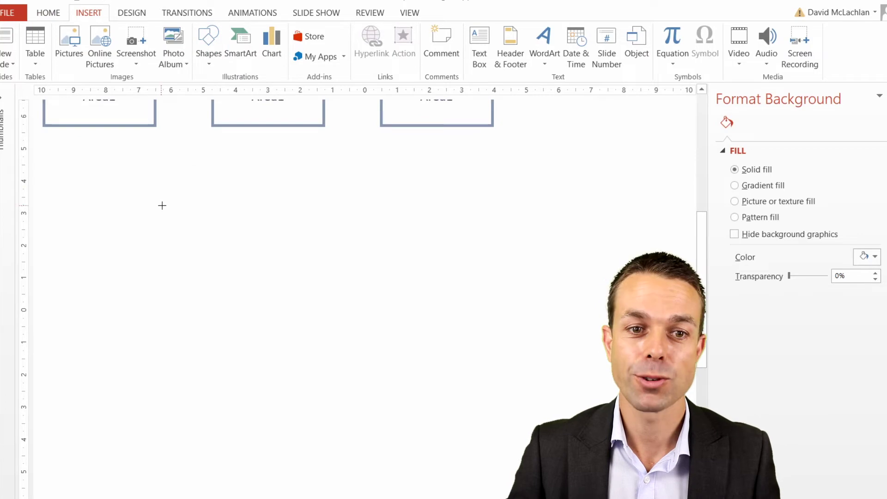
pyautogui.moveTo(228, 255); pyautogui.dragTo(230, 277)
# Set the body line's weight to 2¼ pt and its colour to the same blue-gray as the boxes
pyautogui.rightClick(234, 249)
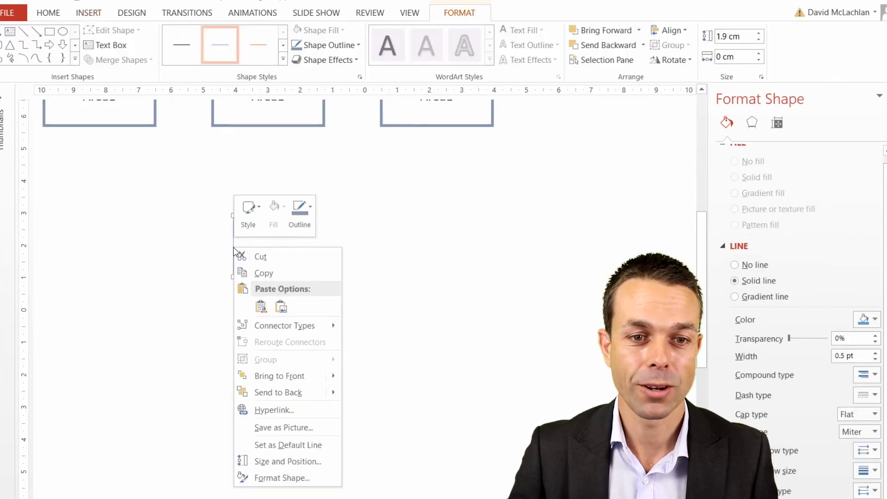
pyautogui.click(307, 210)
pyautogui.moveTo(330, 395)
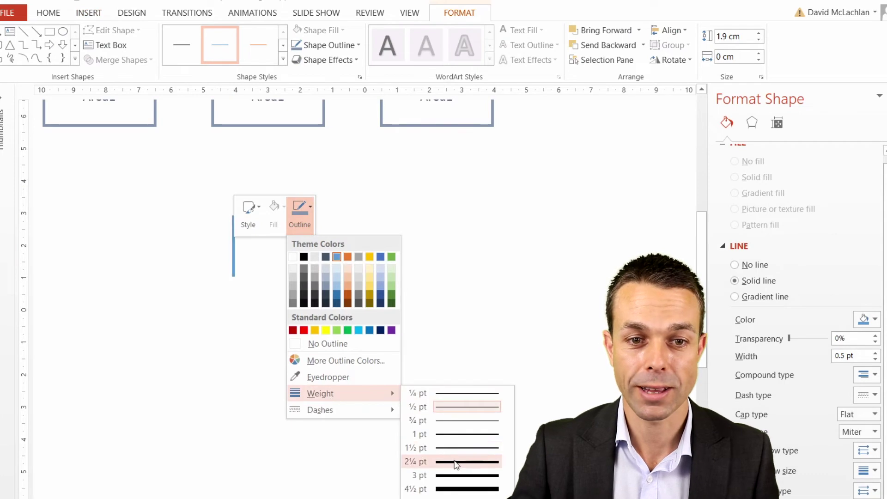
pyautogui.click(456, 461)
pyautogui.click(300, 211)
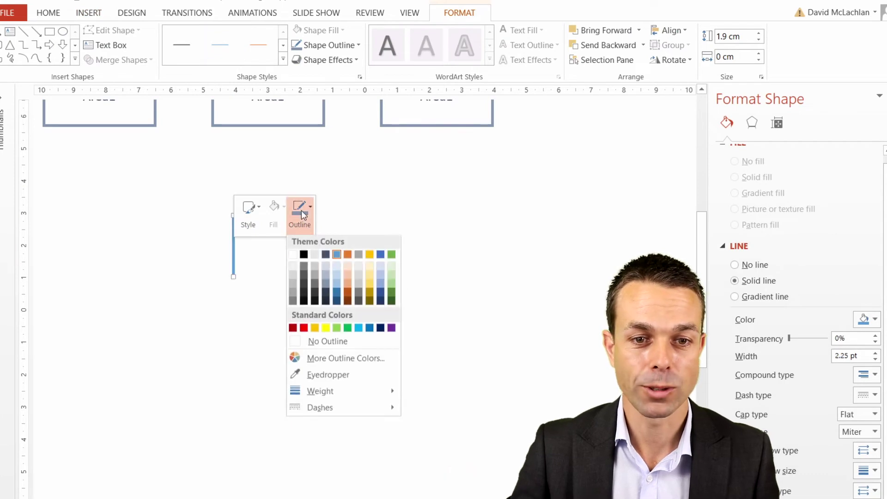
pyautogui.click(328, 284)
# Shorten the body line and use copies of it as two slanted legs and horizontal arms
pyautogui.moveTo(234, 276); pyautogui.dragTo(233, 254)
pyautogui.hotkey('ctrl', 'd')
pyautogui.moveTo(226, 298); pyautogui.dragTo(247, 284)
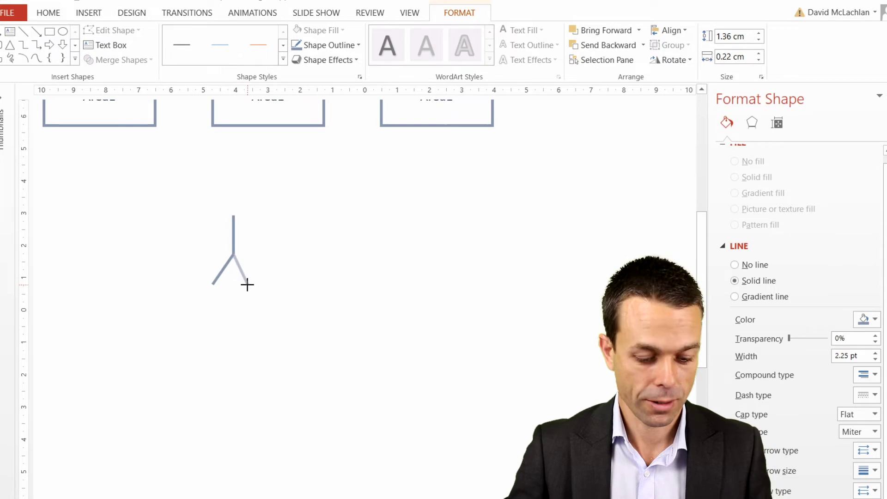
pyautogui.hotkey('ctrl', 'v')
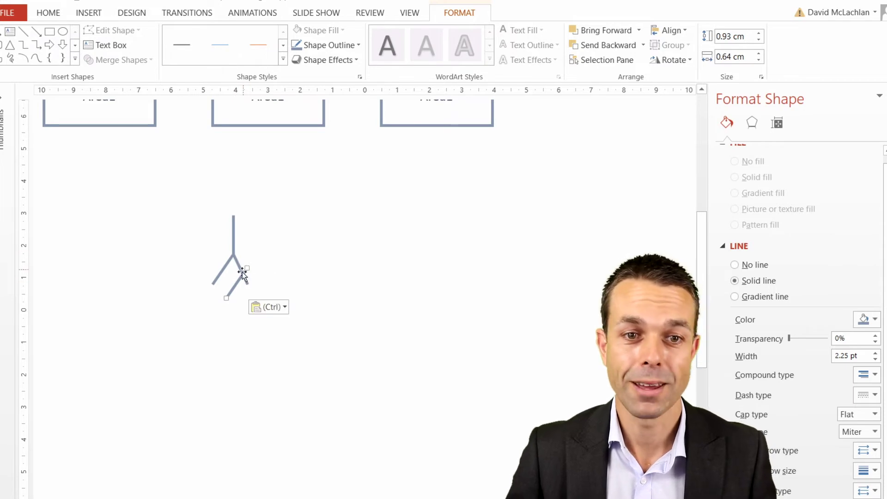
pyautogui.moveTo(239, 277); pyautogui.dragTo(242, 238)
pyautogui.press('Escape')
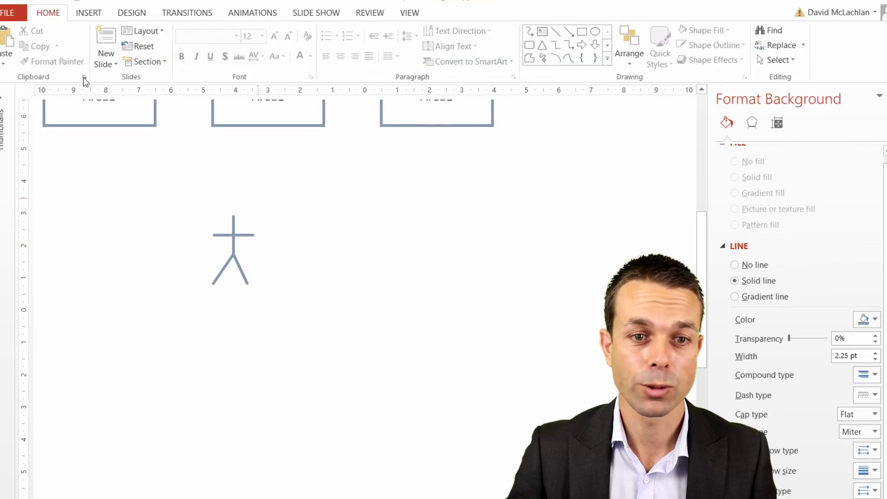
# Draw a circle about 0.86 cm across on top of the body line as the figure's head
pyautogui.click(88, 12)
pyautogui.click(208, 46)
pyautogui.click(268, 93)
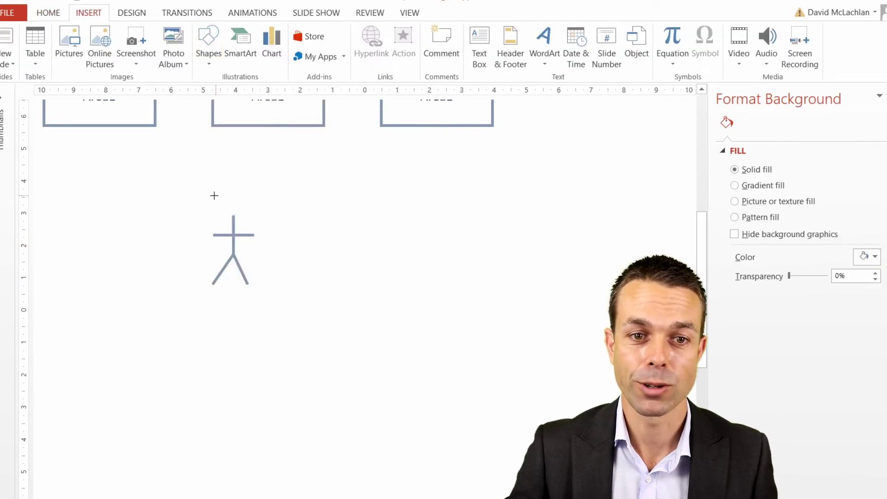
pyautogui.moveTo(222, 186); pyautogui.dragTo(252, 215)
# Format the head circle with a white fill and a 2¼ pt blue-gray outline matching the body
pyautogui.rightClick(245, 190)
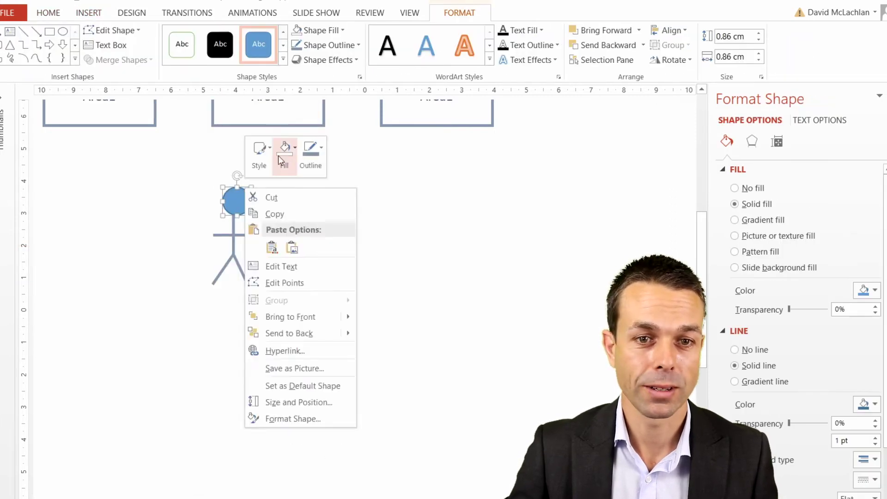
pyautogui.click(284, 148)
pyautogui.click(278, 197)
pyautogui.click(310, 149)
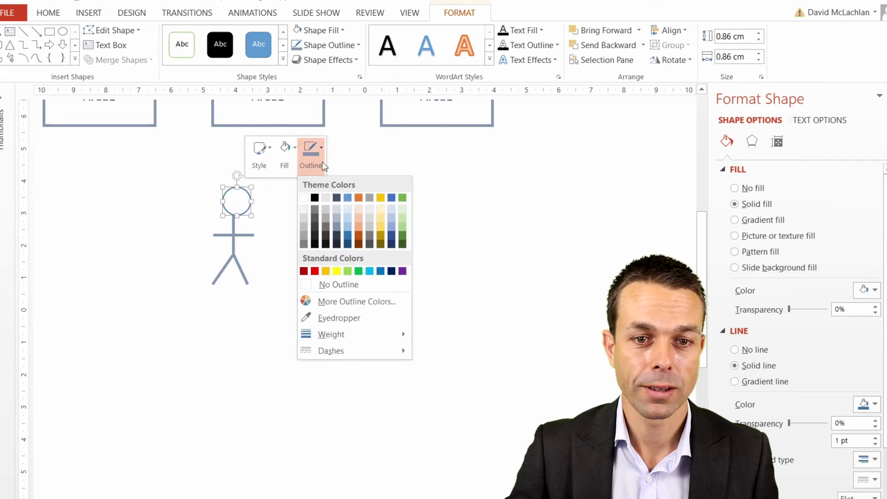
pyautogui.click(337, 226)
pyautogui.click(310, 149)
pyautogui.moveTo(331, 334)
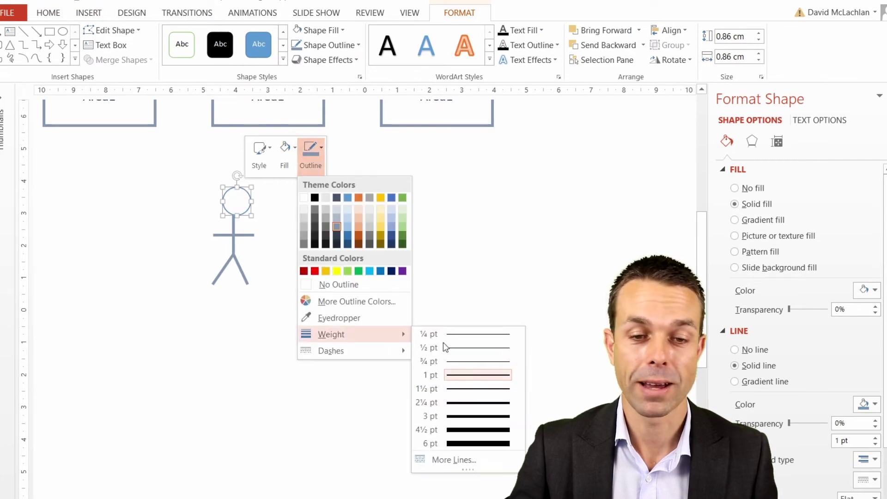
pyautogui.click(461, 402)
# Select all parts of the stick figure and group them into one object
pyautogui.click(212, 192)
pyautogui.moveTo(212, 191); pyautogui.dragTo(284, 330)
pyautogui.rightClick(245, 199)
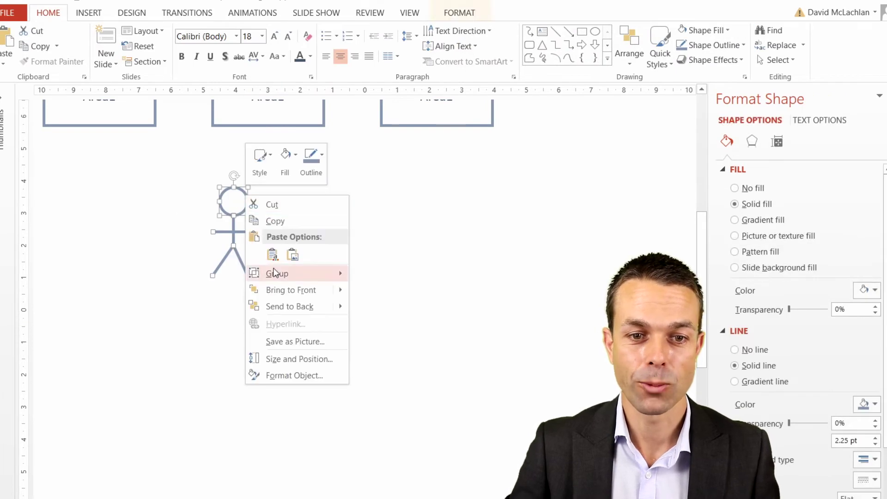
pyautogui.moveTo(324, 274)
pyautogui.click(378, 275)
# Place the grouped stick figure beside the first box, in line with the row, and scale it down to fit
pyautogui.scroll(-2, 231, 231)
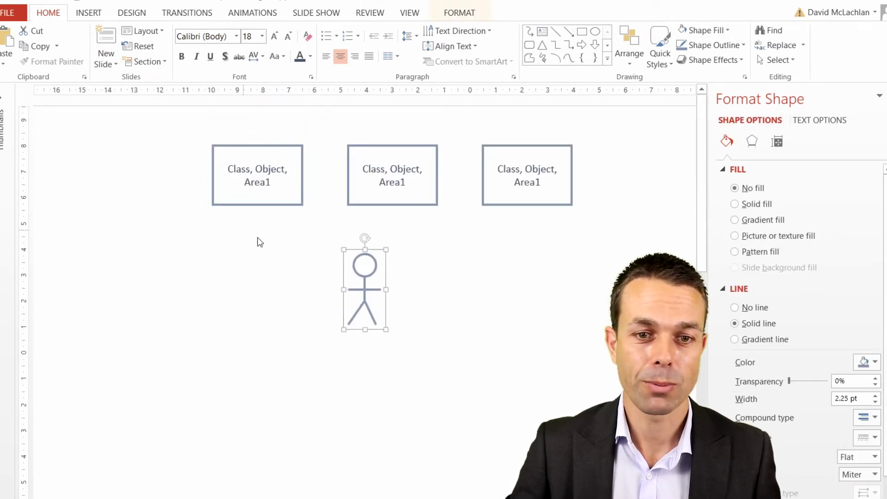
pyautogui.moveTo(343, 271); pyautogui.dragTo(310, 258)
pyautogui.moveTo(139, 161)
pyautogui.mouseDown()
pyautogui.moveTo(270, 247)
pyautogui.moveTo(313, 244)
pyautogui.moveTo(323, 264)
pyautogui.moveTo(301, 271)
pyautogui.moveTo(149, 174)
pyautogui.mouseUp()
pyautogui.click(313, 254)
pyautogui.click(203, 192)
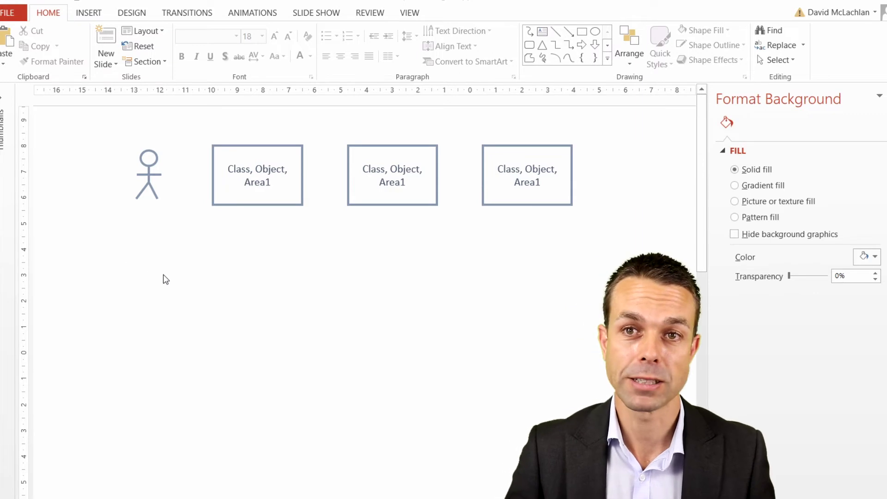
# Paste the vertical timeline arrow labelled Beginning and End along the slide's left edge
pyautogui.scroll(-2, 316, 299)
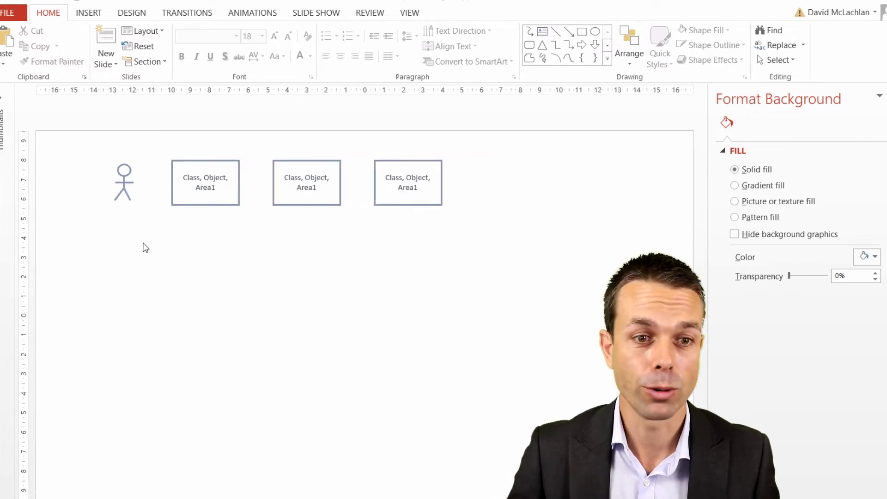
pyautogui.hotkey('ctrl', 'v')
pyautogui.click(84, 249)
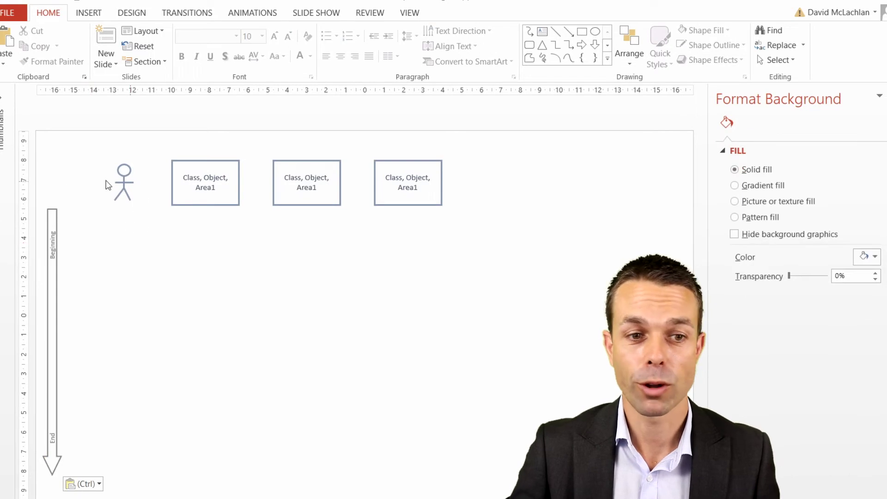
# Add a fourth class/object box at the end of the row with the same spacing
pyautogui.click(126, 191)
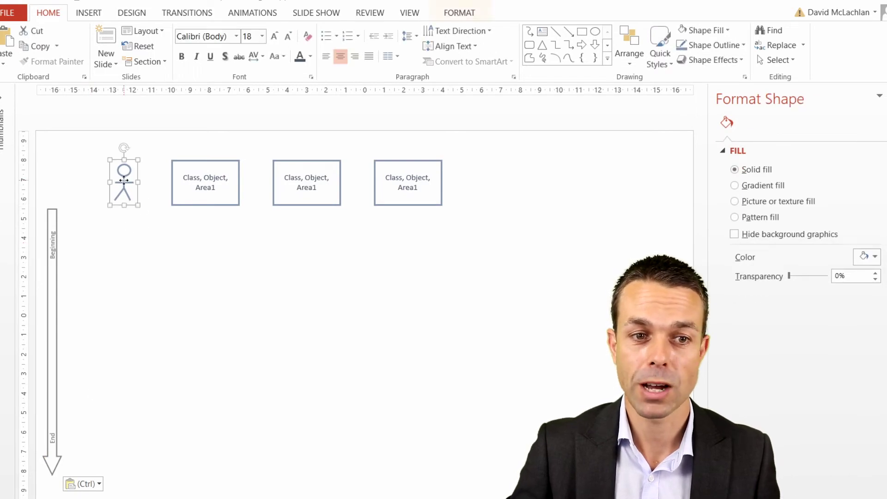
pyautogui.click(126, 218)
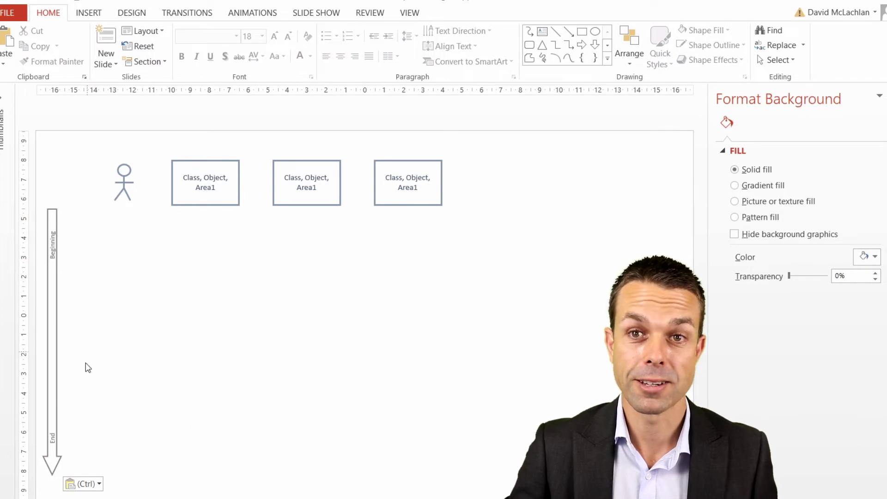
pyautogui.hotkey('ctrl', 'v')
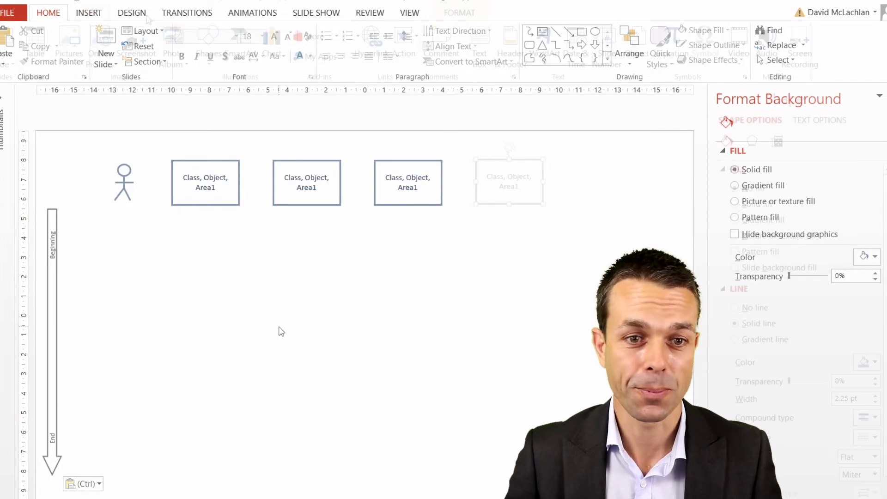
# Draw a straight vertical line about 13.3 cm long down from the bottom centre of the first box
pyautogui.click(88, 12)
pyautogui.click(205, 64)
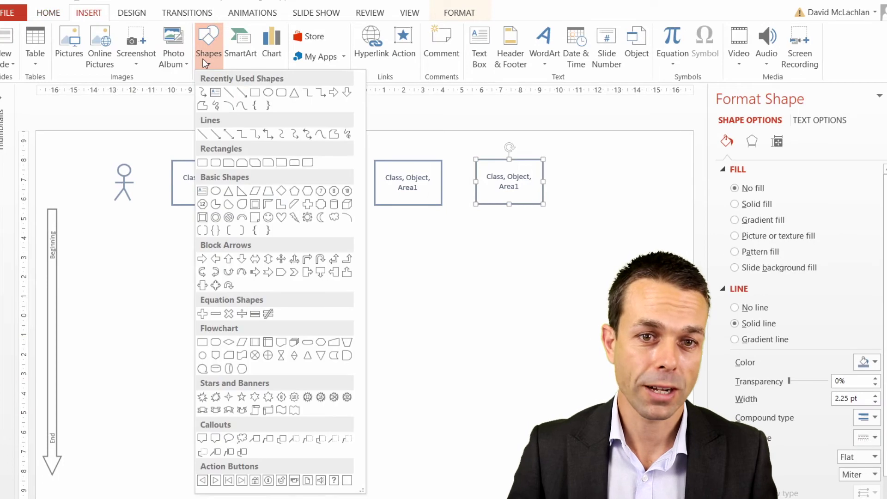
pyautogui.click(237, 95)
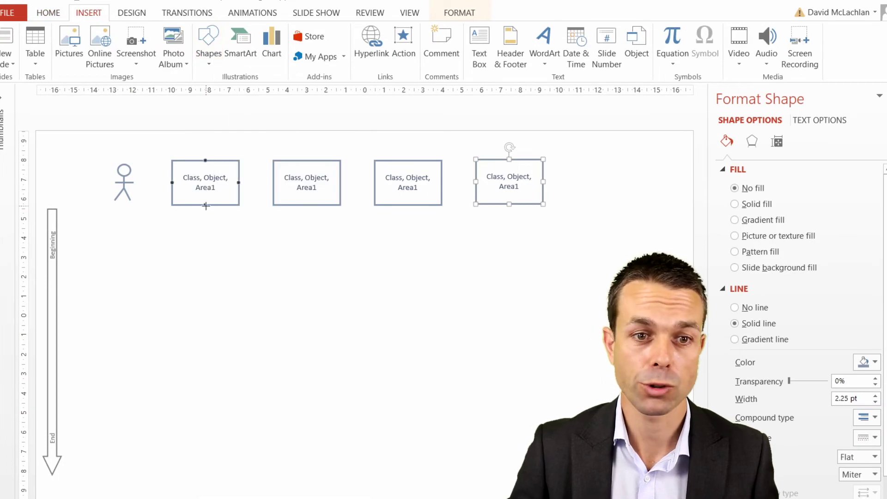
pyautogui.moveTo(206, 206); pyautogui.dragTo(202, 430)
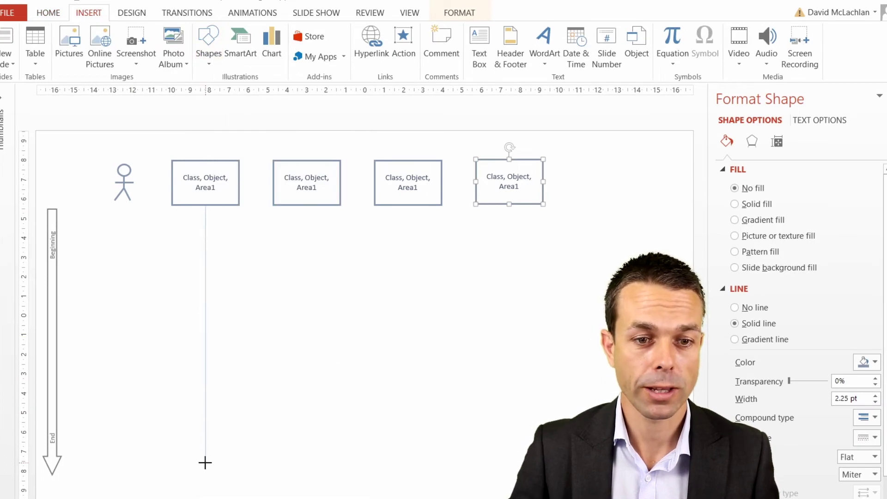
pyautogui.moveTo(205, 463); pyautogui.dragTo(206, 463)
# Give the vertical line under the first box a blue-gray outline with a 2¼ pt weight
pyautogui.rightClick(205, 364)
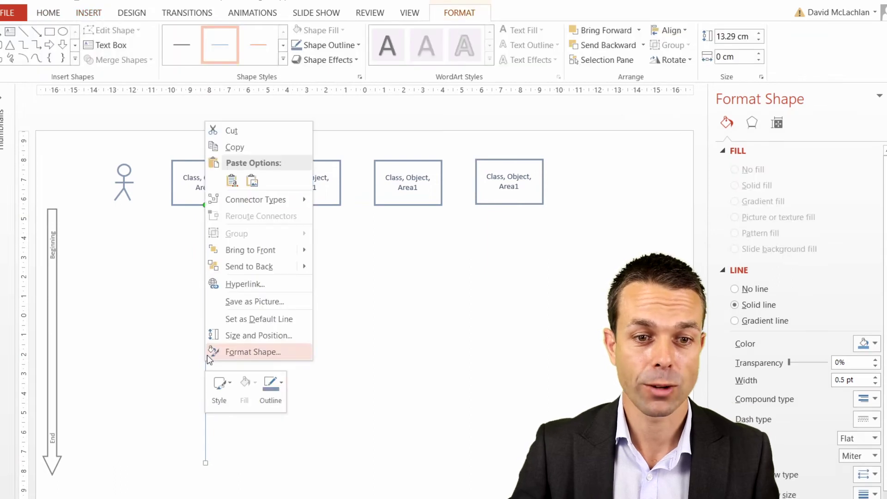
pyautogui.click(264, 380)
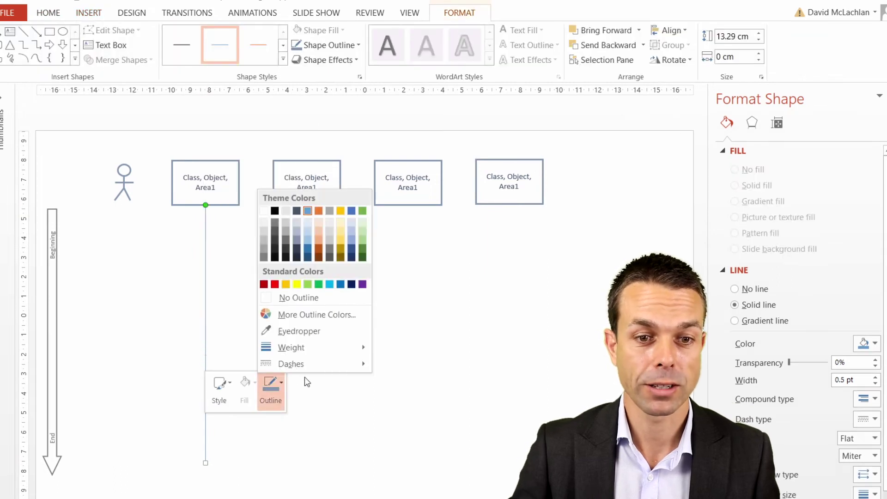
pyautogui.click(298, 241)
pyautogui.click(271, 382)
pyautogui.moveTo(325, 348)
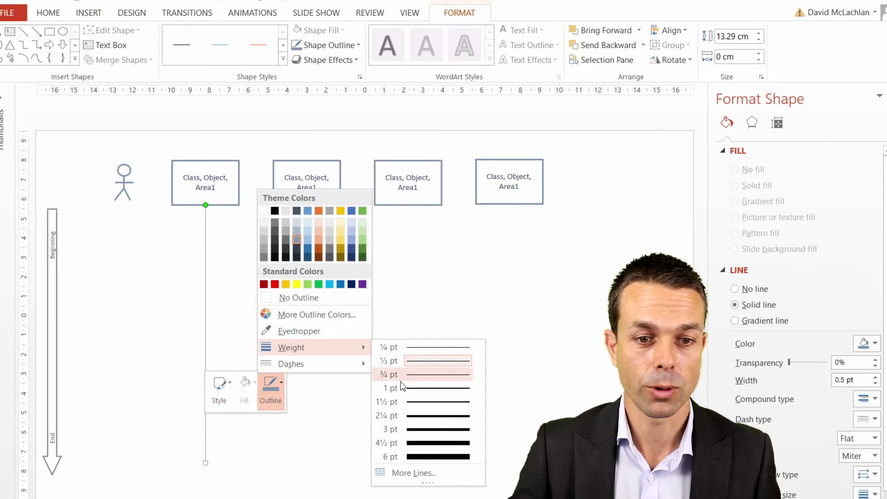
pyautogui.click(440, 415)
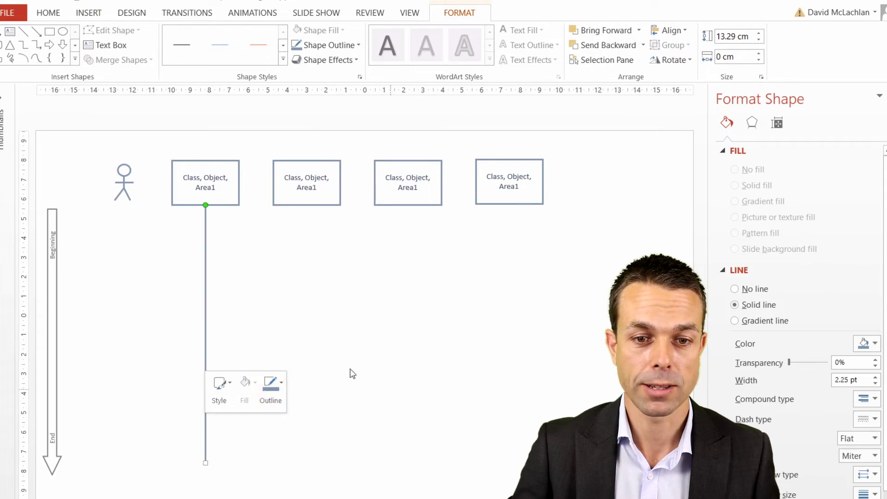
# Set the first box's line to the Square Dot dash style and lengthen it to about 13.9 cm
pyautogui.click(276, 386)
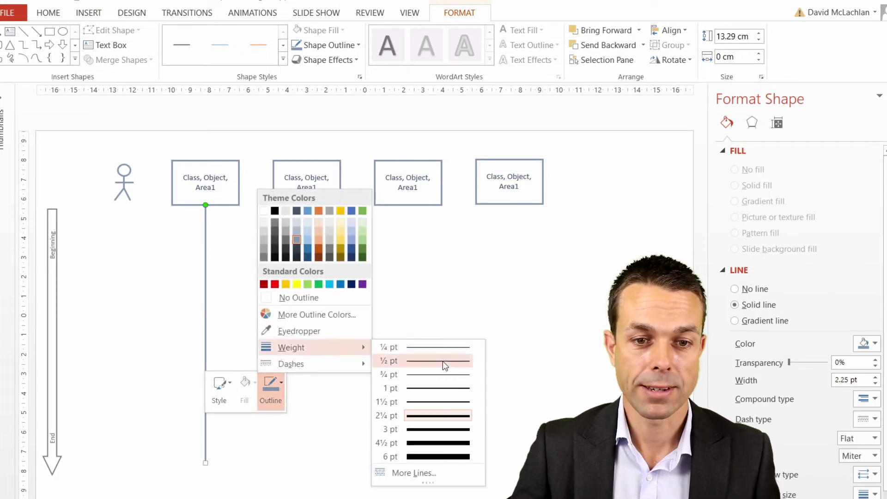
pyautogui.moveTo(337, 364)
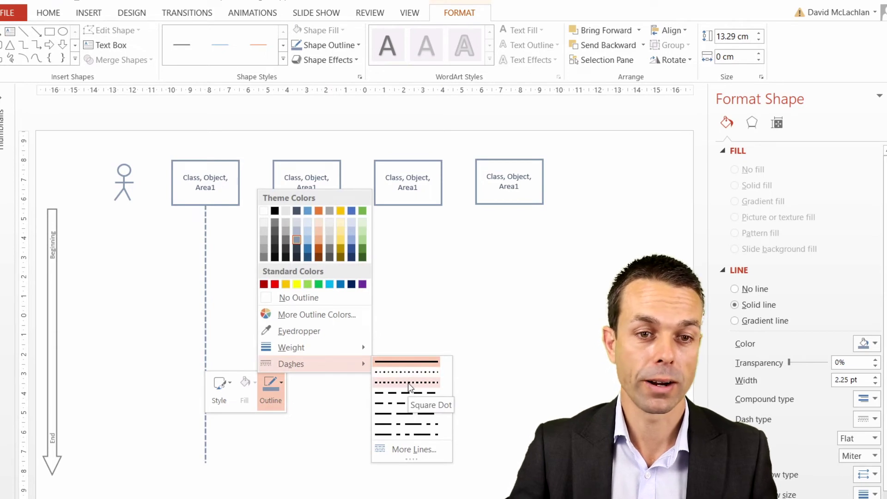
pyautogui.click(408, 383)
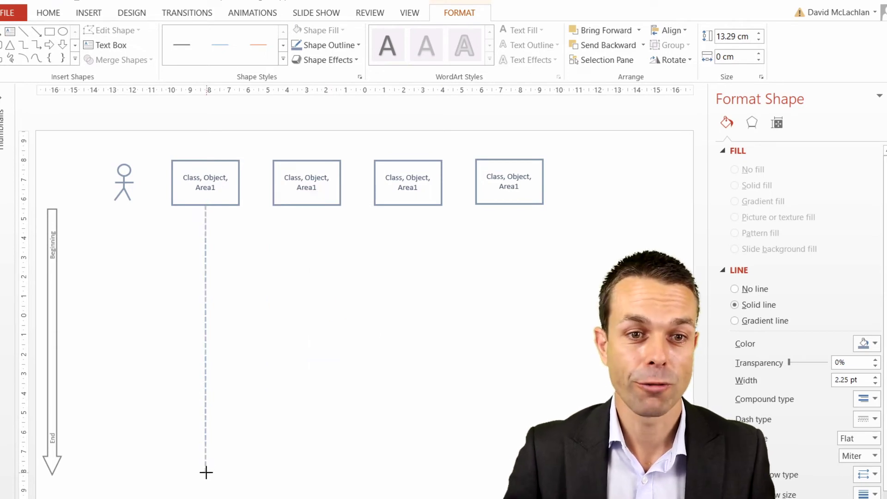
pyautogui.click(112, 230)
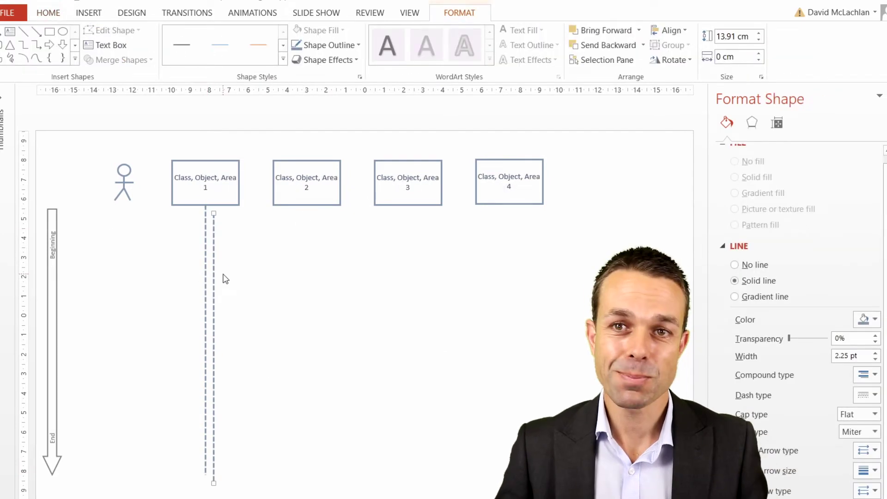
# Copy the dashed lifeline under the stick figure and adjust both ends so it hangs vertically, about 14.2 cm long
pyautogui.moveTo(210, 277); pyautogui.dragTo(129, 249)
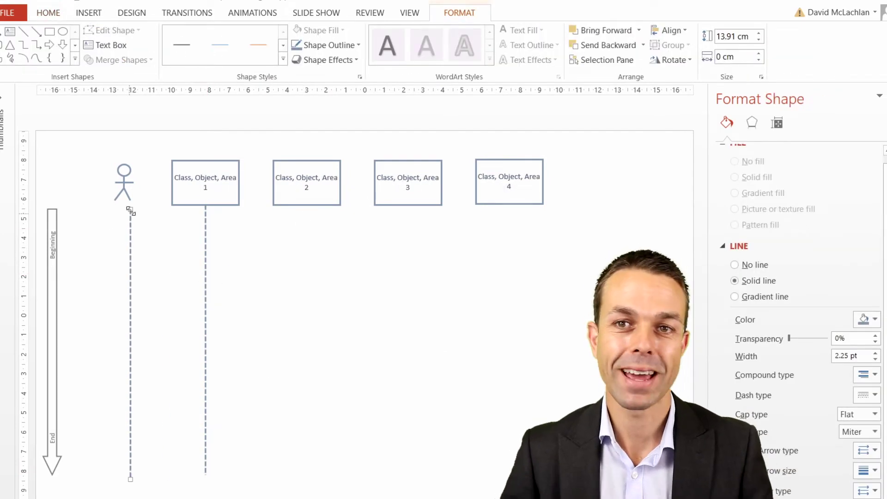
pyautogui.click(134, 241)
pyautogui.click(132, 243)
pyautogui.moveTo(134, 210)
pyautogui.mouseDown()
pyautogui.moveTo(124, 194)
pyautogui.moveTo(124, 204)
pyautogui.mouseUp()
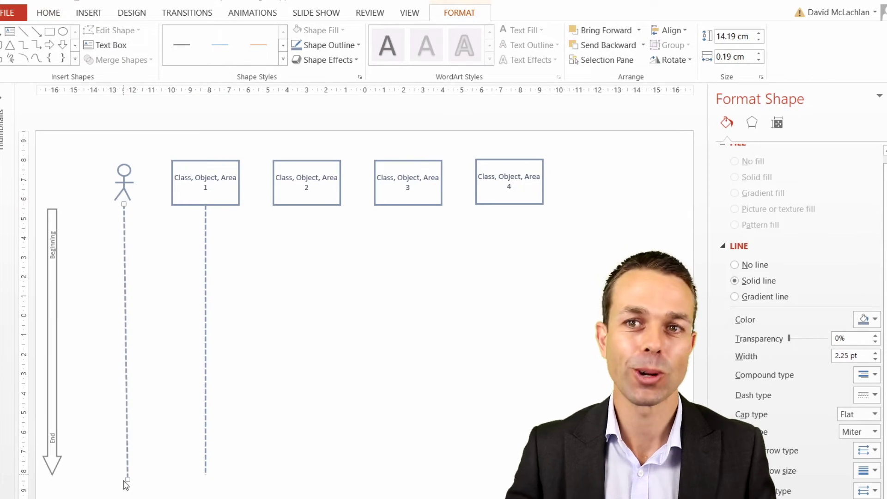
pyautogui.moveTo(126, 478)
pyautogui.mouseDown()
pyautogui.moveTo(112, 477)
pyautogui.moveTo(124, 479)
pyautogui.mouseUp()
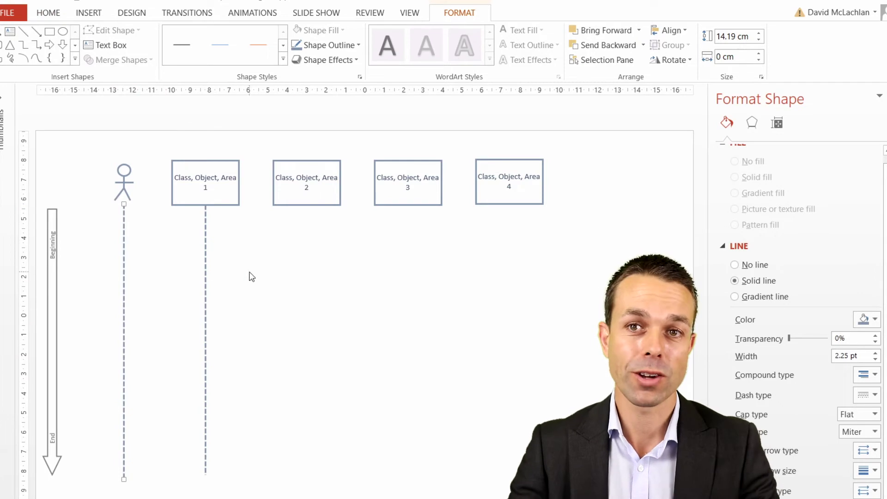
# Duplicate the first box's dashed lifeline and attach the copy vertically beneath the second box
pyautogui.click(206, 281)
pyautogui.hotkey('ctrl', 'd')
pyautogui.moveTo(214, 215); pyautogui.dragTo(319, 203)
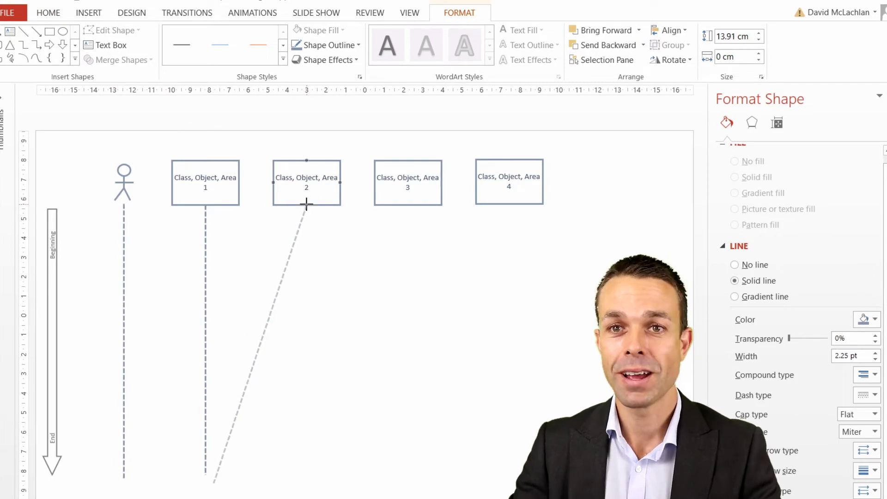
pyautogui.moveTo(214, 483); pyautogui.dragTo(306, 474)
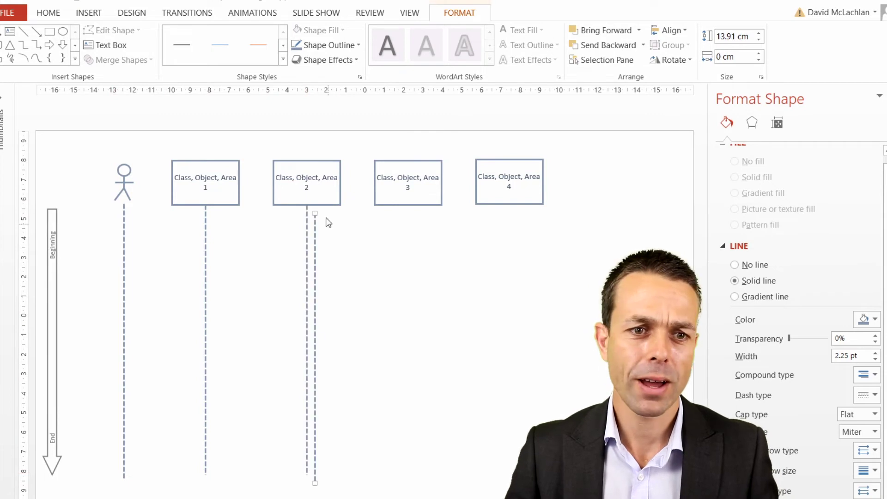
# Duplicate the dashed lifeline for the third and fourth boxes and place each copy vertically beneath its box
pyautogui.moveTo(308, 231); pyautogui.dragTo(408, 206)
pyautogui.hotkey('ctrl', 'd')
pyautogui.moveTo(420, 250); pyautogui.dragTo(509, 245)
pyautogui.click(510, 202)
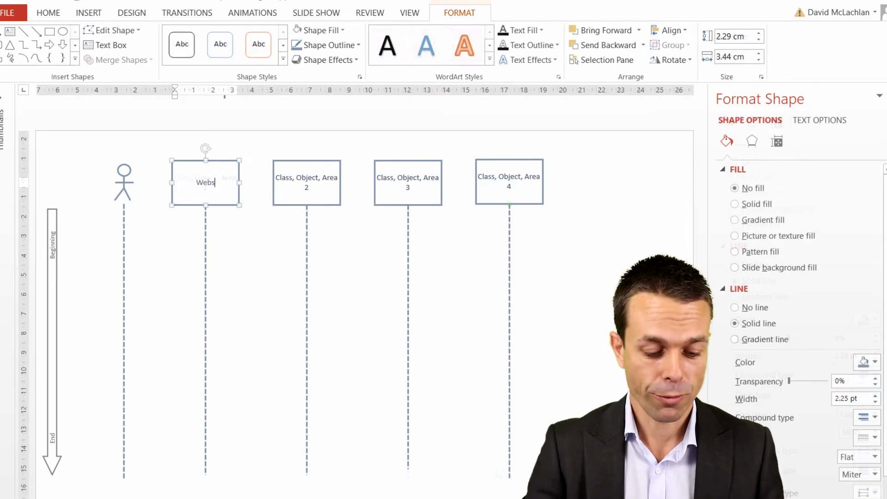
# Label the first box "Website Login Screen"
pyautogui.write('ite Scree')
pyautogui.press('BackSpace')
pyautogui.press('BackSpace')
pyautogui.press('BackSpace')
pyautogui.press('BackSpace')
pyautogui.press('BackSpace')
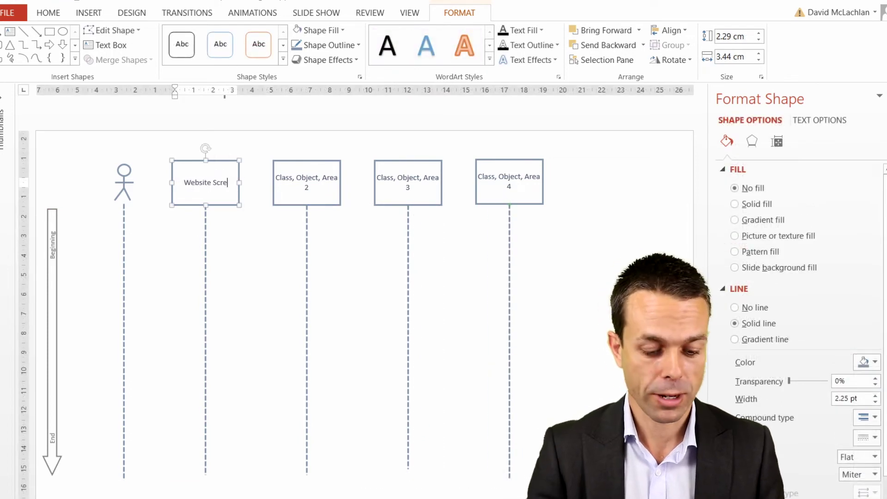
pyautogui.write('login Screen')
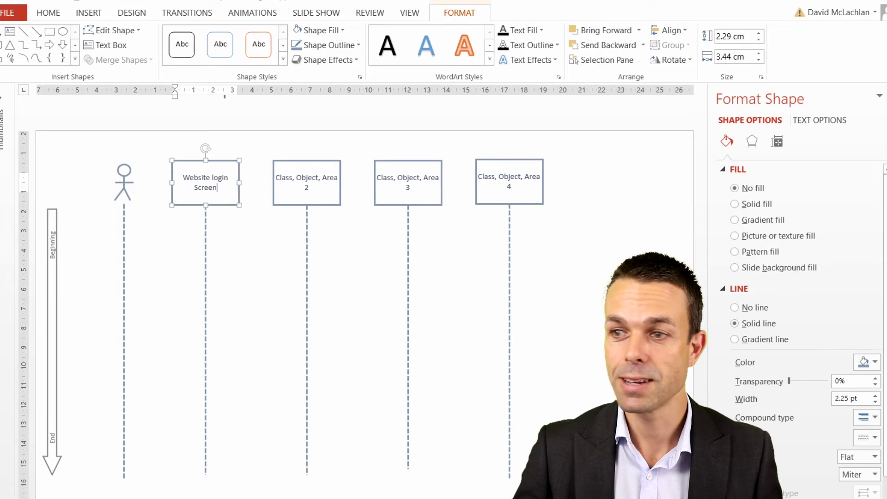
pyautogui.press('Delete')
pyautogui.write('L')
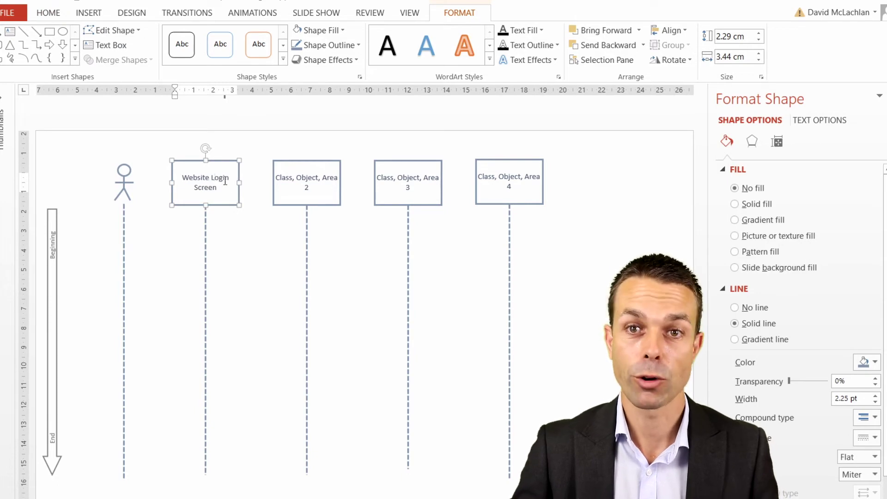
# Replace the second box's text with "Customer database"
pyautogui.click(291, 172)
pyautogui.doubleClick(292, 175)
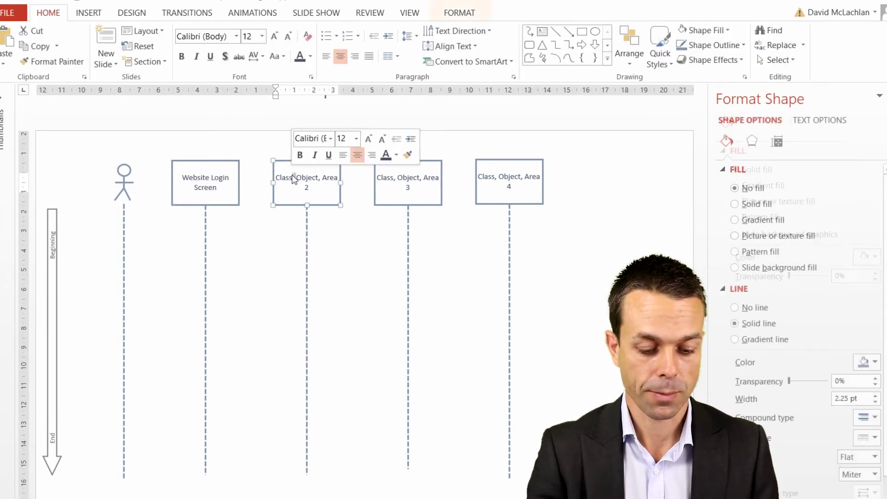
pyautogui.tripleClick(305, 182)
pyautogui.write('Customer')
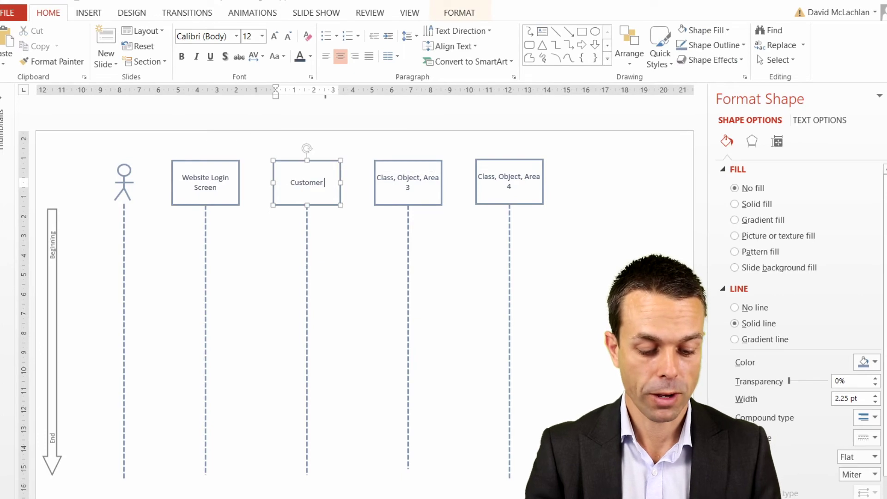
pyautogui.write(' database')
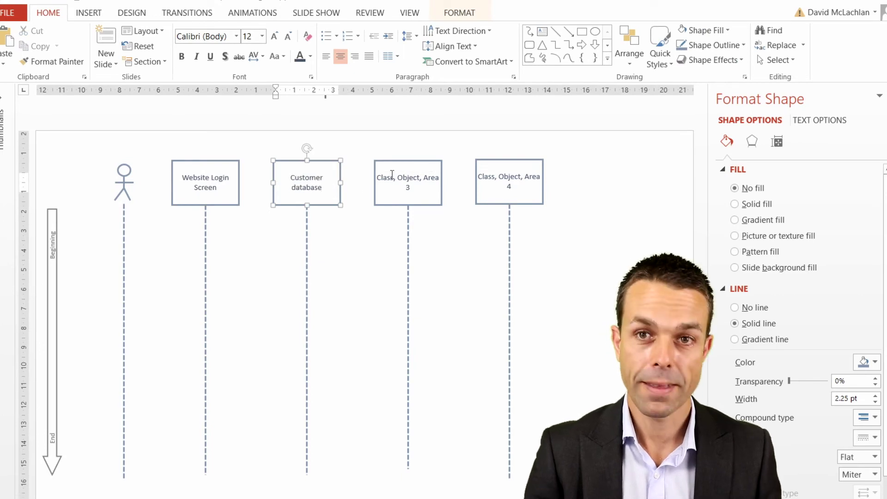
# Replace the third box's text with "One Time Pin Generator"
pyautogui.tripleClick(392, 176)
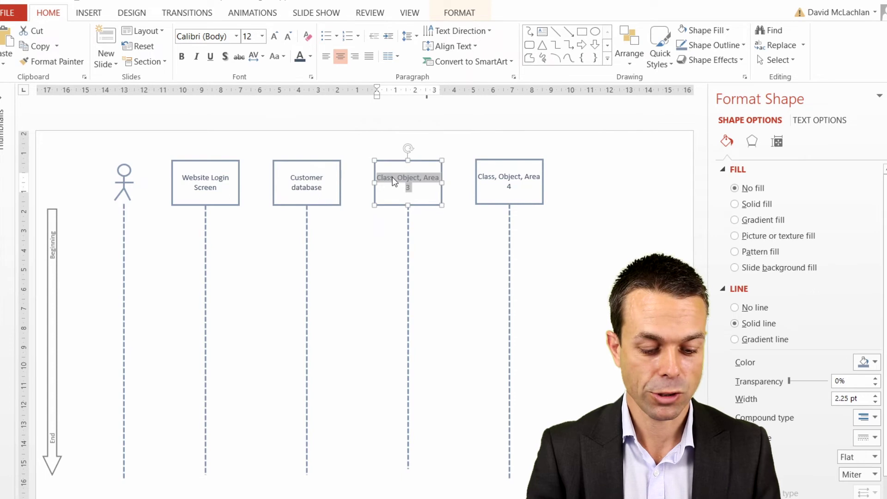
pyautogui.write('One Time Pin C')
pyautogui.write('enerator')
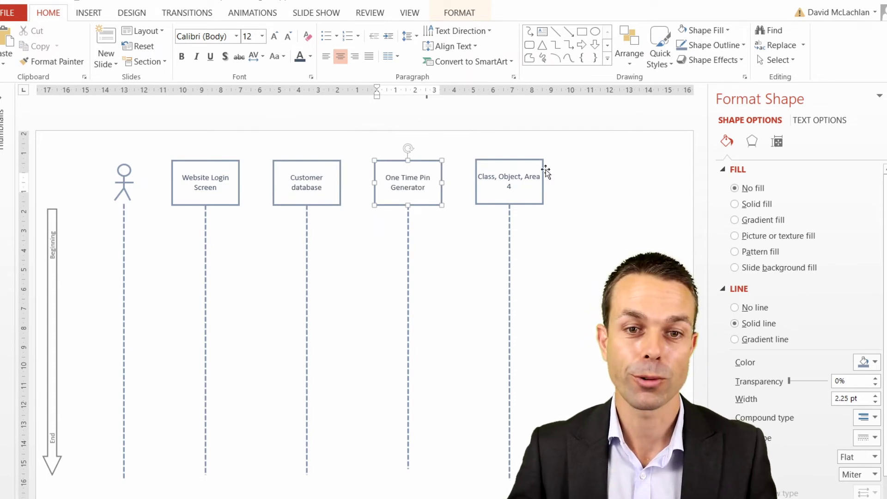
# Replace the fourth box's text with "SMS Sending Service"
pyautogui.tripleClick(511, 179)
pyautogui.write('SMS')
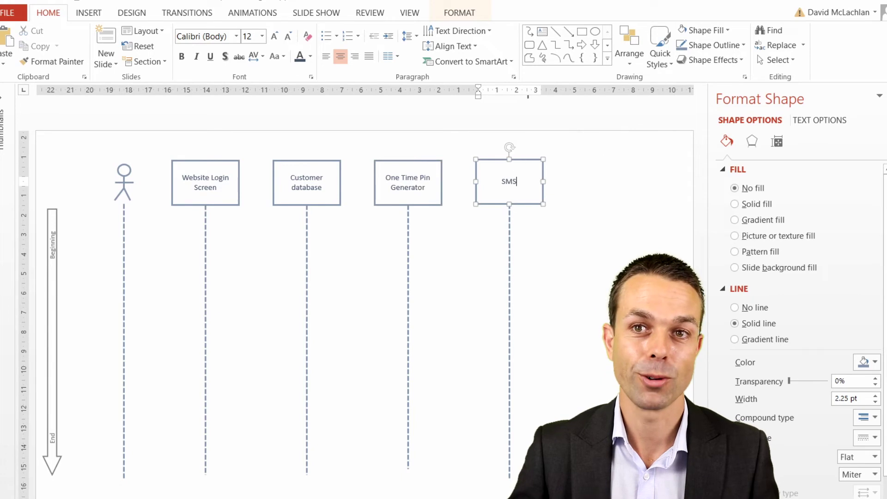
pyautogui.write(' Sending Service')
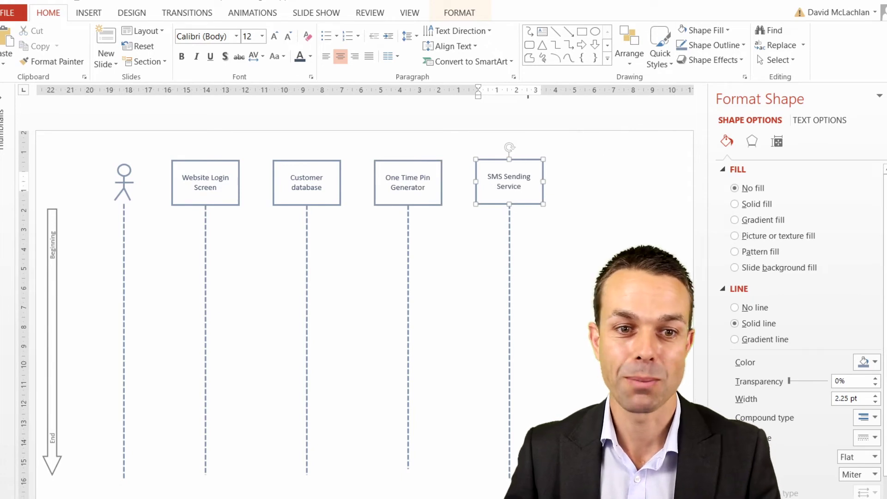
pyautogui.click(470, 233)
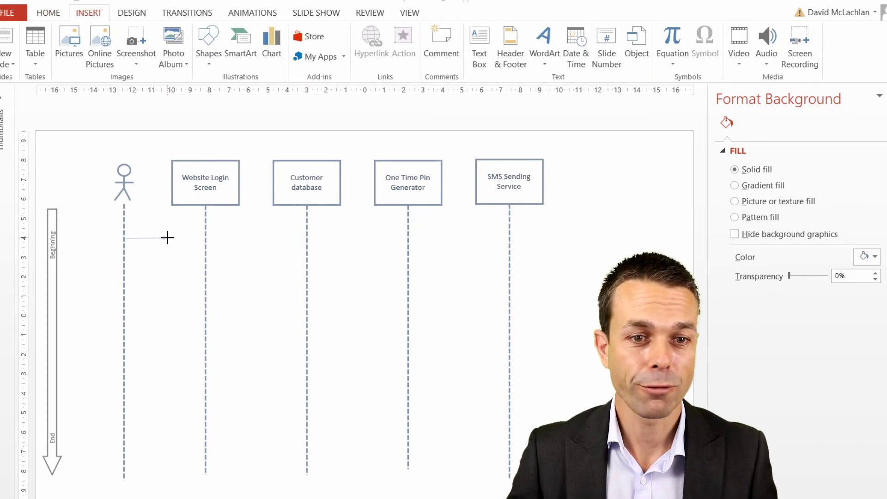
# Draw an arrow about 4.2 cm long from the actor's lifeline to the Website Login Screen lifeline with a 2¼ pt blue-gray outline
pyautogui.moveTo(167, 238); pyautogui.dragTo(205, 238)
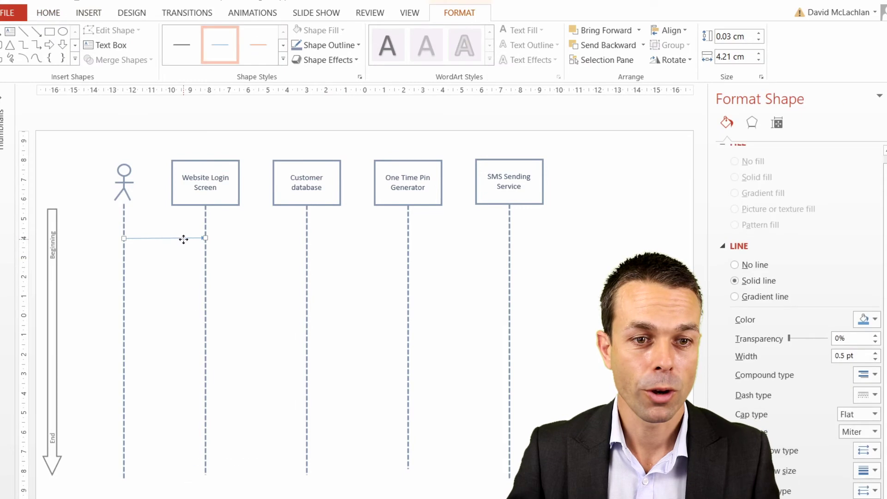
pyautogui.rightClick(182, 240)
pyautogui.click(249, 203)
pyautogui.moveTo(317, 392)
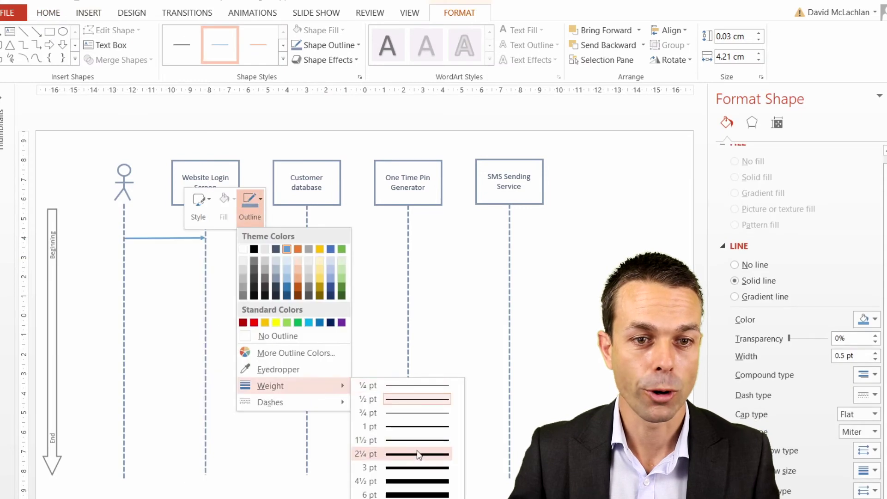
pyautogui.click(416, 453)
pyautogui.click(250, 203)
pyautogui.click(276, 282)
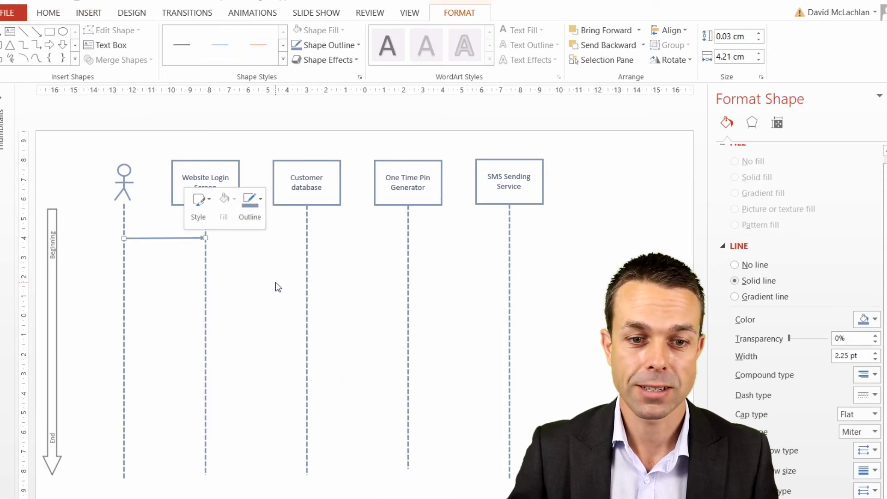
pyautogui.click(163, 259)
pyautogui.scroll(4, 161, 256)
pyautogui.scroll(-2, 162, 256)
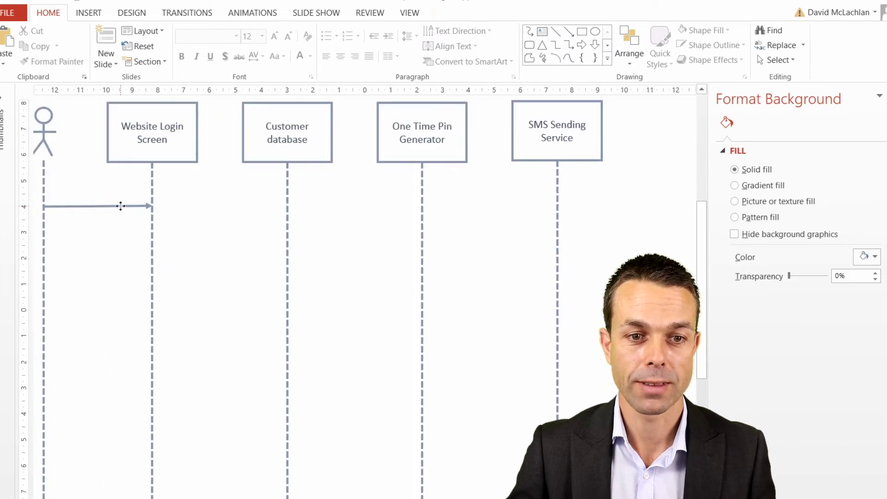
# Draw a text box about 2.85 cm wide over the arrow from the actor to the Website Login Screen lifeline
pyautogui.click(120, 205)
pyautogui.scroll(2, 124, 206)
pyautogui.click(266, 340)
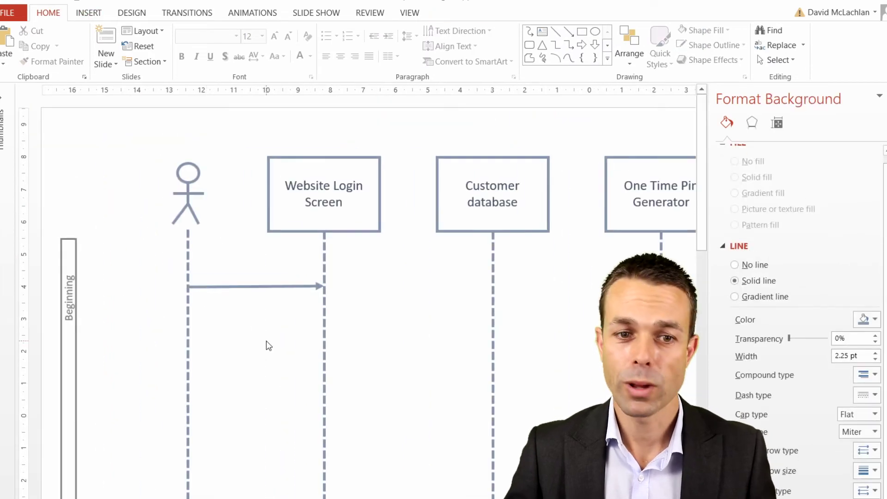
pyautogui.click(88, 13)
pyautogui.click(479, 51)
pyautogui.moveTo(207, 259); pyautogui.dragTo(302, 280)
pyautogui.rightClick(280, 260)
pyautogui.click(347, 231)
pyautogui.click(375, 357)
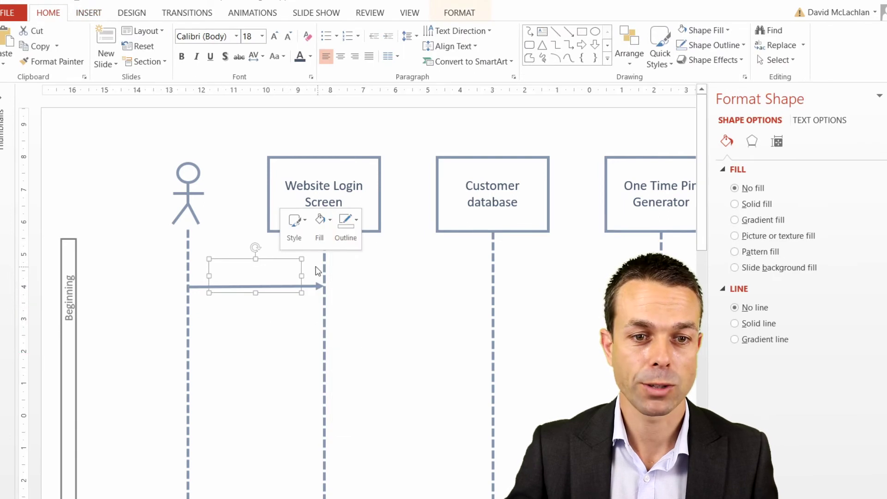
# Enter "Enter Email Address" as the text of the new box
pyautogui.click(249, 260)
pyautogui.rightClick(245, 259)
pyautogui.click(305, 339)
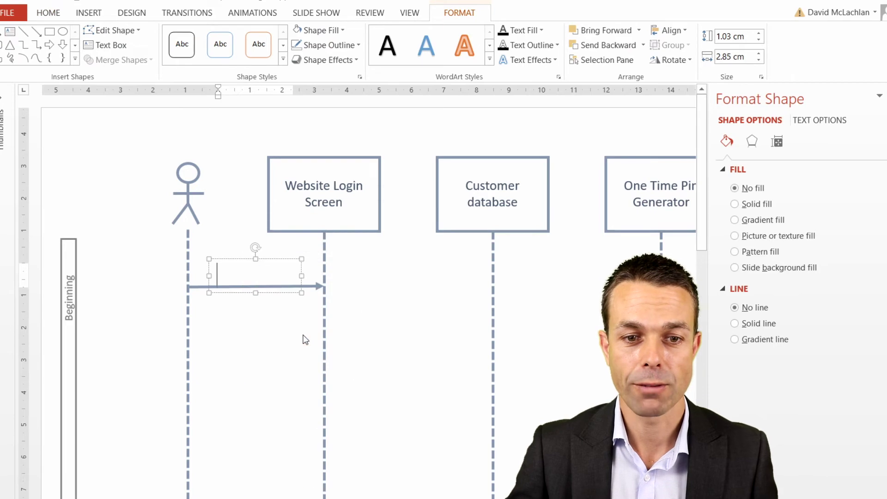
pyautogui.write('Enter M')
pyautogui.write('ail Address')
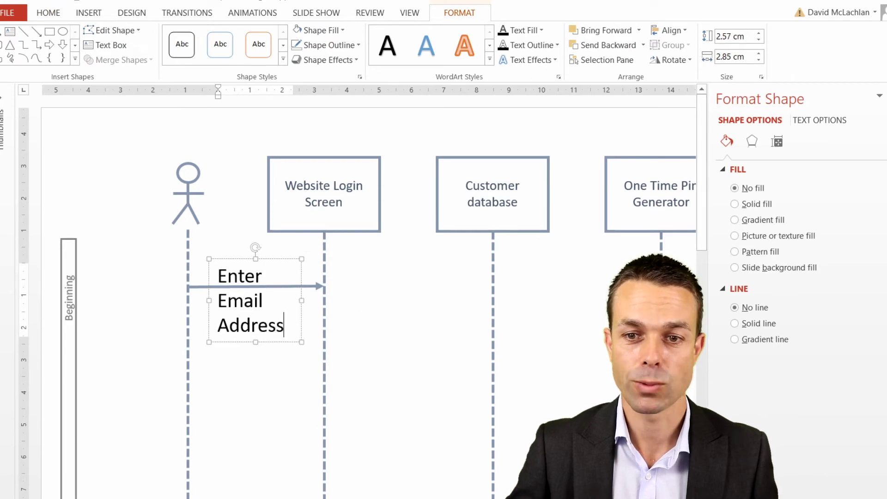
# Reduce the font size of the "Enter Email Address" label to 7 pt
pyautogui.hotkey('ctrl', 'a')
pyautogui.click(59, 16)
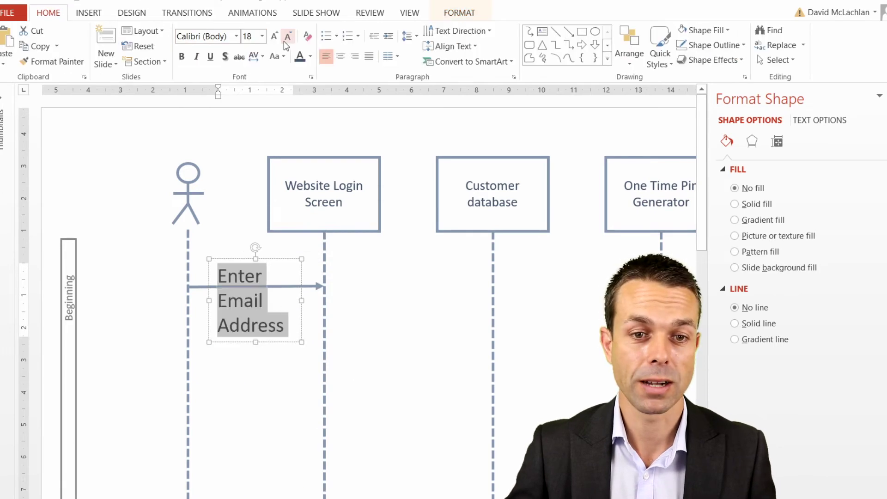
pyautogui.doubleClick(285, 38)
pyautogui.doubleClick(285, 38)
pyautogui.click(285, 38)
pyautogui.click(286, 38)
pyautogui.click(285, 38)
pyautogui.click(286, 39)
pyautogui.click(285, 39)
# Duplicate the "Enter Email Address" label and place the copy between the Website Login Screen and Customer database lifelines
pyautogui.rightClick(272, 261)
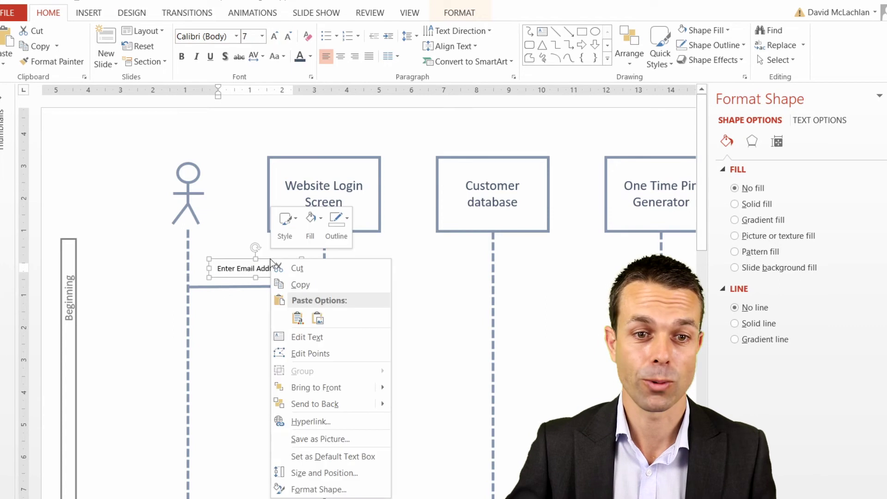
pyautogui.click(298, 318)
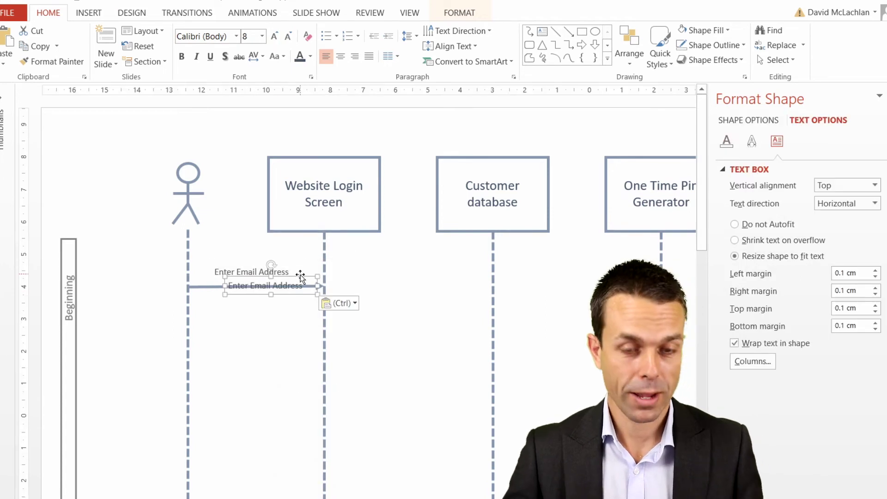
pyautogui.moveTo(300, 276); pyautogui.dragTo(435, 274)
# Replace the copied label's text with "Match customer name & details" and move the label slightly upward
pyautogui.tripleClick(387, 273)
pyautogui.write('Match ')
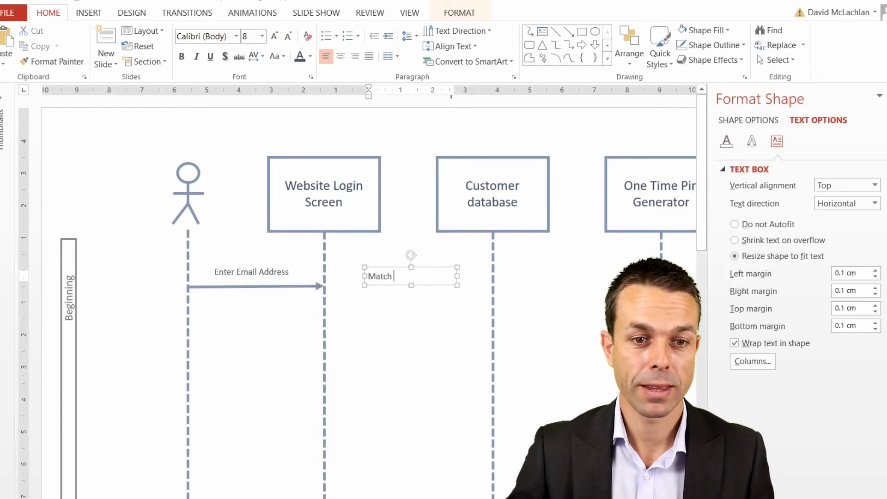
pyautogui.write('customer name and details')
pyautogui.hotkey('ctrl', 'shift', 'Right')
pyautogui.write('& details')
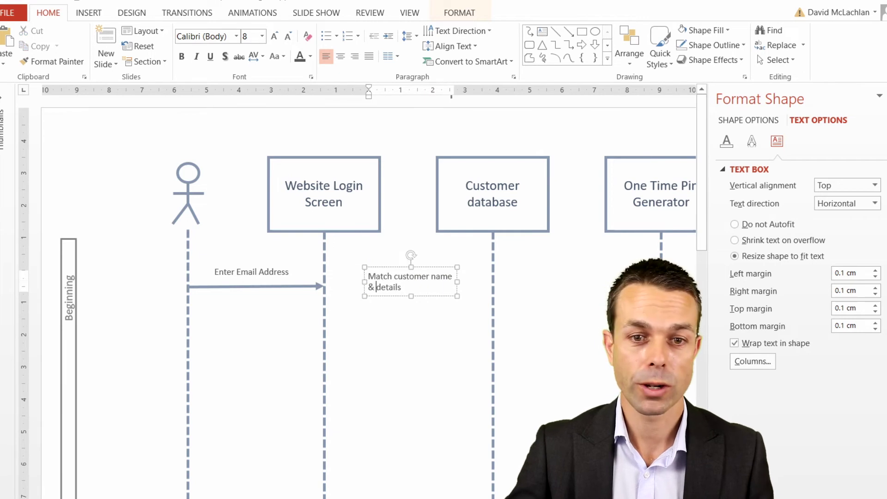
pyautogui.moveTo(442, 267); pyautogui.dragTo(440, 258)
# Copy the actor's arrow and stretch the copy from the Website Login Screen lifeline to the Customer database lifeline
pyautogui.click(293, 285)
pyautogui.hotkey('ctrl', 'c')
pyautogui.hotkey('ctrl', 'v')
pyautogui.moveTo(278, 300); pyautogui.dragTo(398, 302)
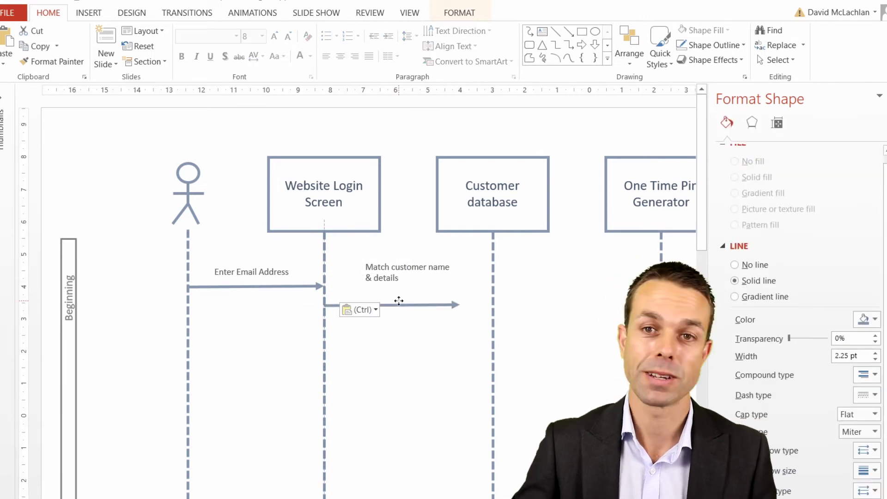
pyautogui.moveTo(459, 304); pyautogui.dragTo(487, 305)
pyautogui.click(303, 255)
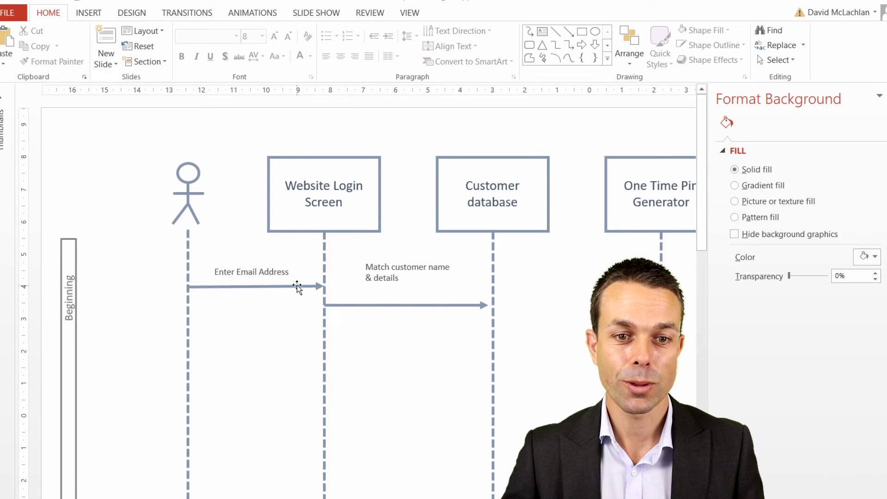
# Move the "Match customer name & details" label down to sit just above its arrow
pyautogui.click(101, 304)
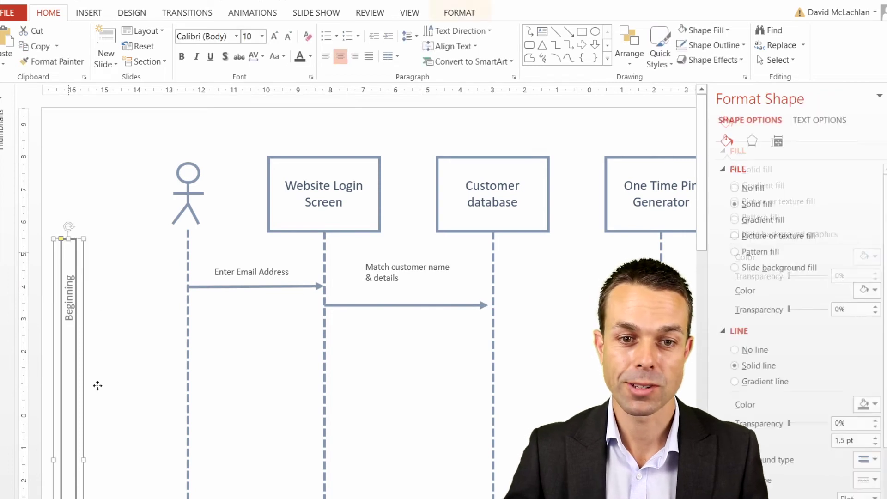
pyautogui.click(282, 330)
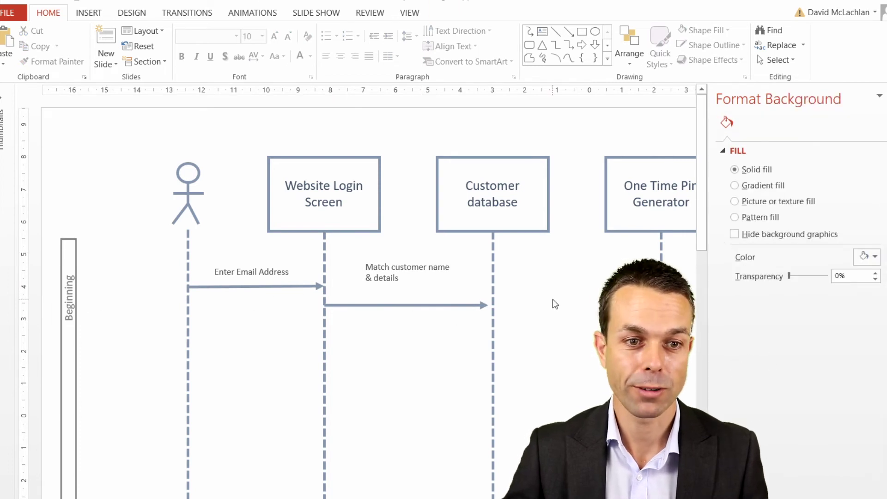
pyautogui.click(408, 254)
pyautogui.moveTo(425, 259); pyautogui.dragTo(431, 272)
# Duplicate the second arrow and reverse it below, pointing from the Customer database lifeline back to the Website Login Screen lifeline
pyautogui.click(358, 305)
pyautogui.hotkey('ctrl', 'd')
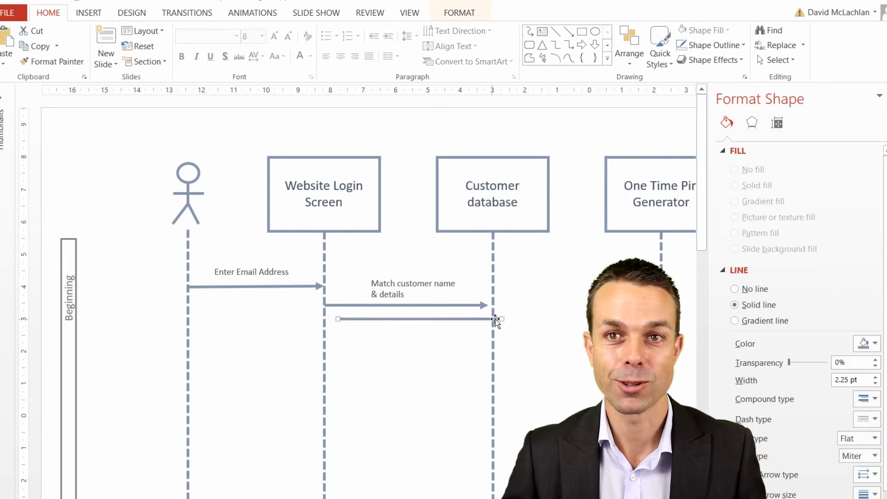
pyautogui.moveTo(496, 320); pyautogui.dragTo(303, 385)
pyautogui.moveTo(338, 318); pyautogui.dragTo(490, 331)
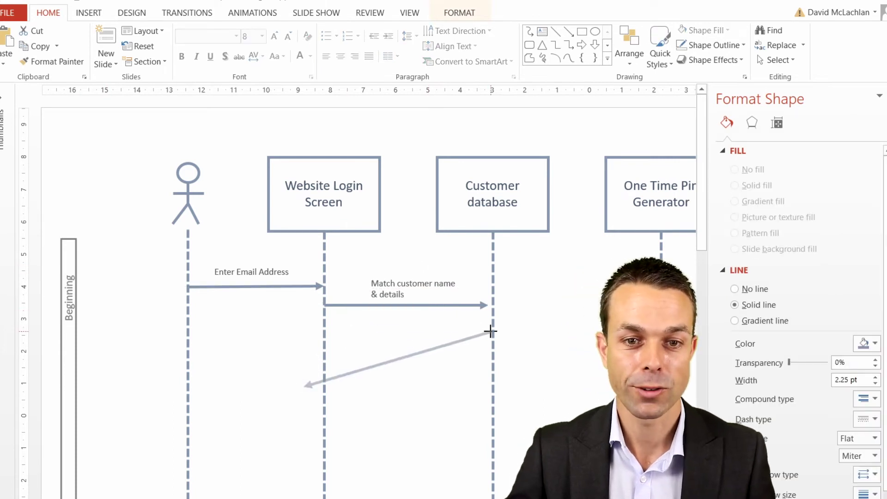
pyautogui.moveTo(306, 383); pyautogui.dragTo(331, 332)
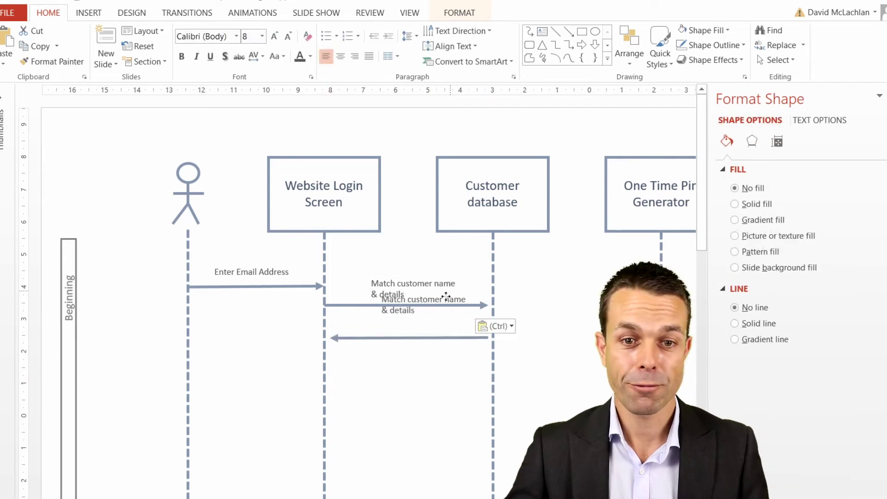
# Copy the label above the return arrow, change its text to "Request mobile number" and widen it to fit one line
pyautogui.moveTo(443, 291); pyautogui.dragTo(424, 310)
pyautogui.tripleClick(395, 322)
pyautogui.write('Req')
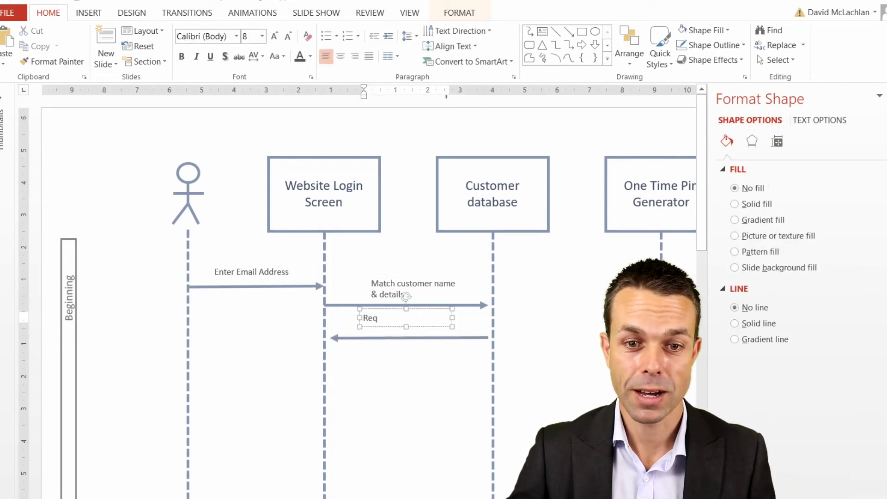
pyautogui.write('uest the mobile num')
pyautogui.write('ber')
pyautogui.doubleClick(400, 318)
pyautogui.press('BackSpace')
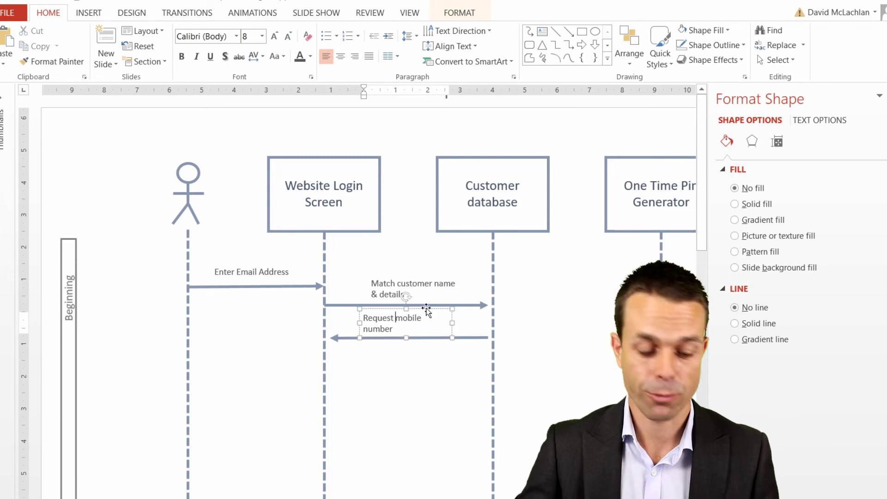
pyautogui.moveTo(452, 323); pyautogui.dragTo(475, 323)
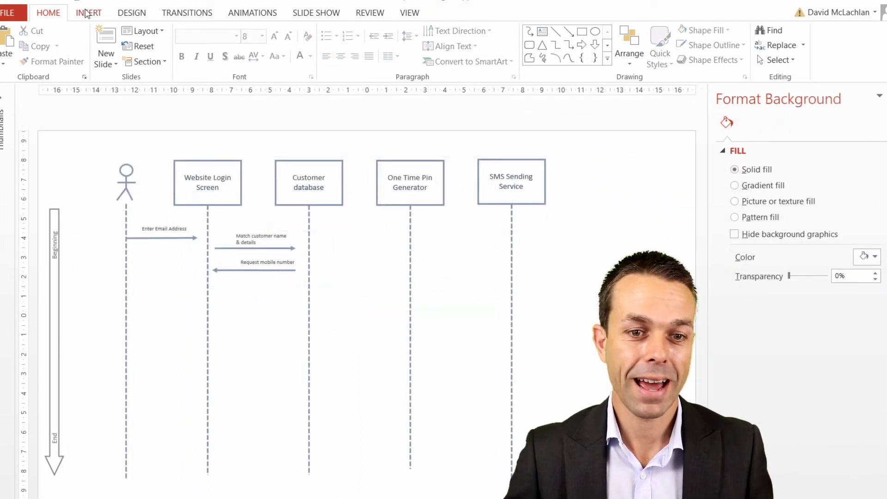
# Draw a rectangle about 5.7 cm high and 0.87 cm wide over the Website Login Screen lifeline as an activation bar
pyautogui.click(88, 13)
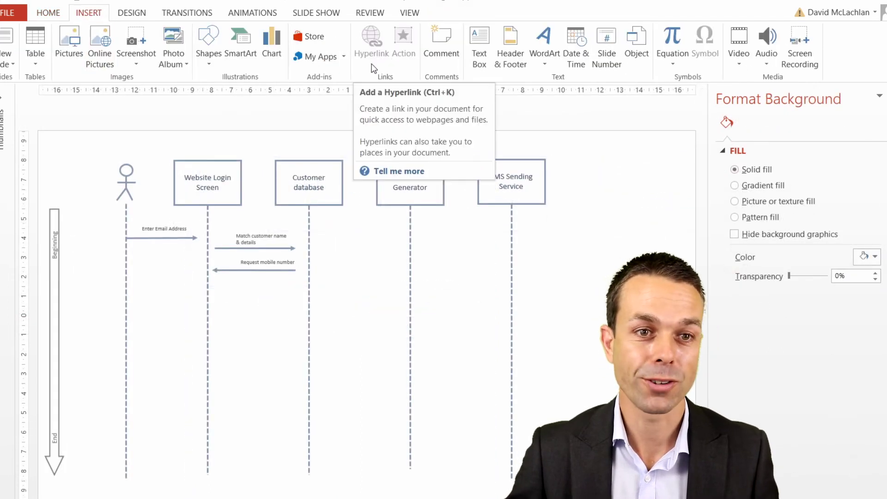
pyautogui.click(307, 176)
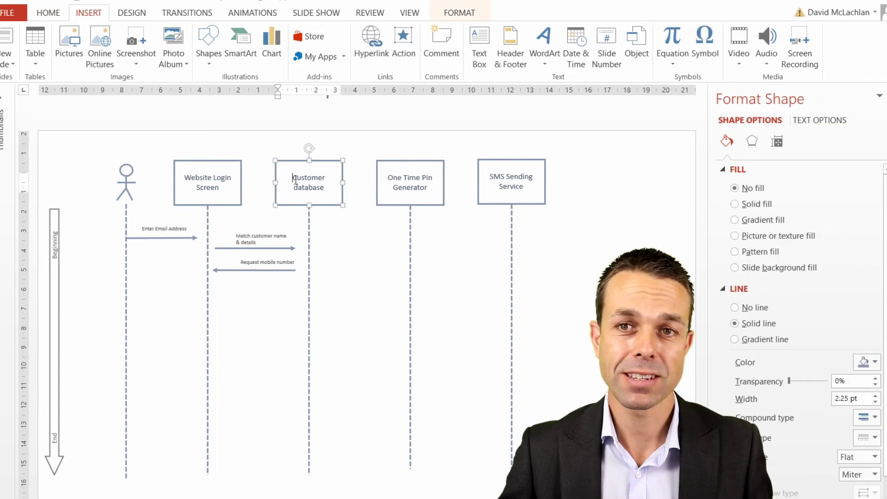
pyautogui.click(263, 140)
pyautogui.click(207, 61)
pyautogui.click(261, 84)
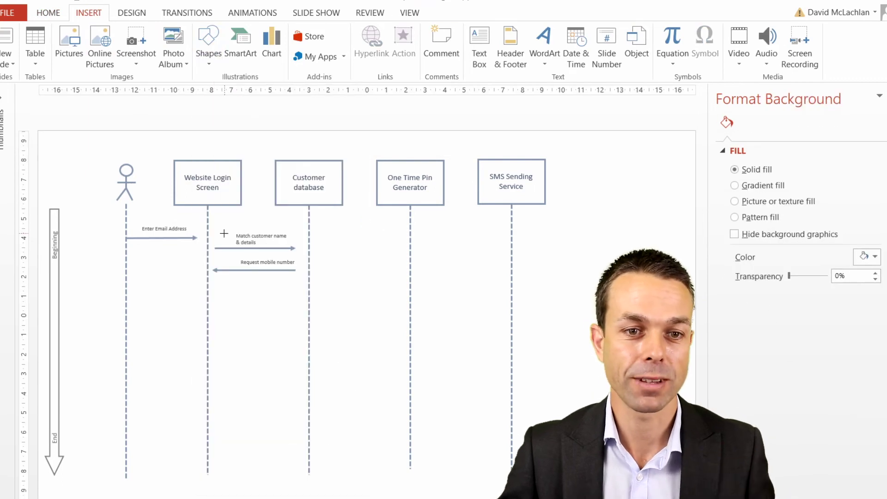
pyautogui.moveTo(197, 228)
pyautogui.mouseDown()
pyautogui.moveTo(214, 277)
pyautogui.moveTo(214, 396)
pyautogui.moveTo(215, 340)
pyautogui.mouseUp()
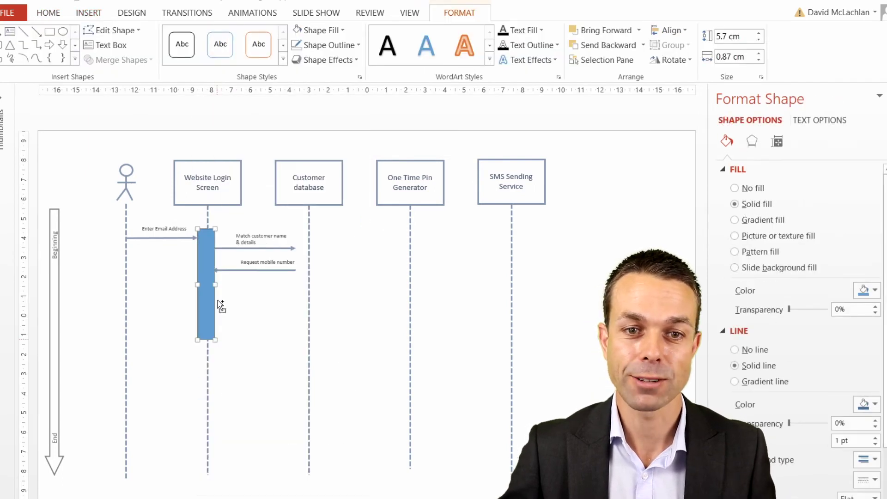
# Give the activation bar a white fill and a blue-gray outline
pyautogui.keyDown('ctrl'); pyautogui.scroll(3, 220, 306); pyautogui.keyUp('ctrl')
pyautogui.rightClick(337, 234)
pyautogui.click(377, 196)
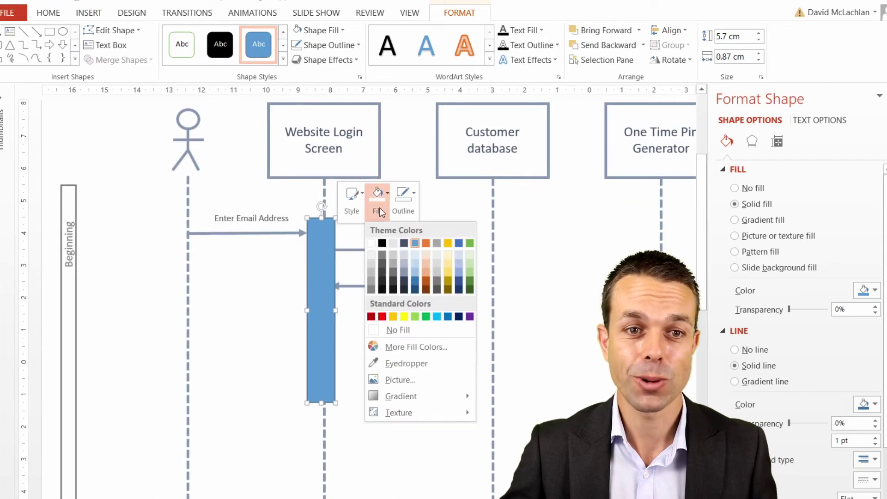
pyautogui.click(371, 243)
pyautogui.click(403, 197)
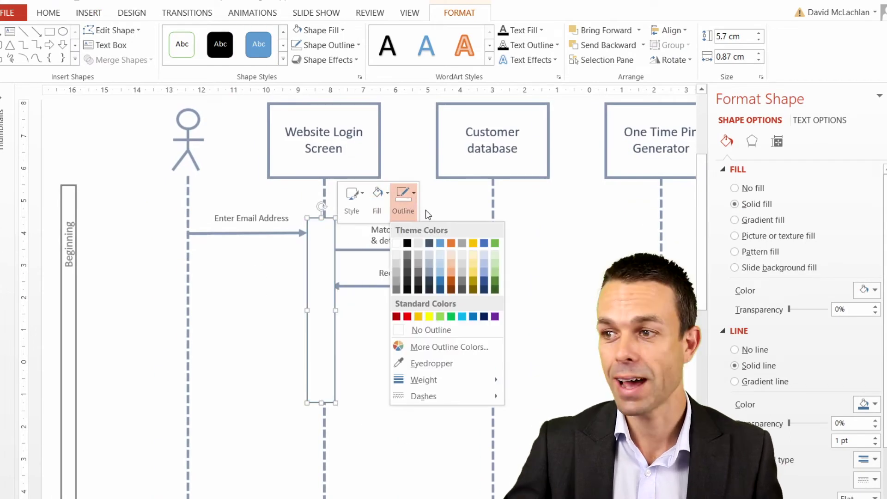
pyautogui.click(427, 275)
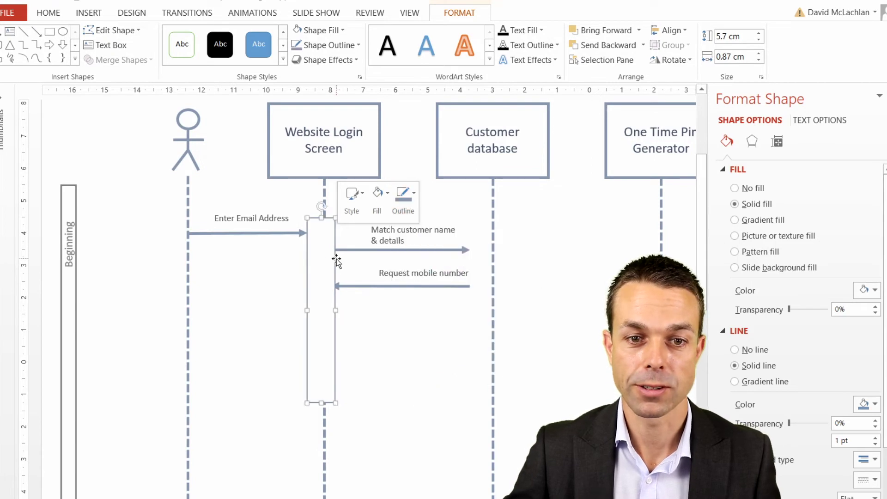
# Resize the activation bar to about 0.65 cm wide and 2.66 cm high on the Website Login Screen lifeline
pyautogui.moveTo(307, 310); pyautogui.dragTo(337, 303)
pyautogui.scroll(1, 336, 303)
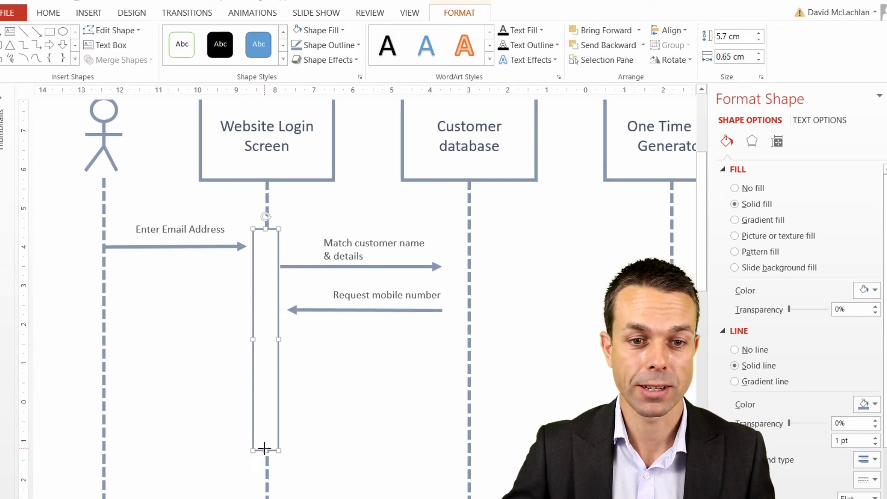
pyautogui.moveTo(265, 448); pyautogui.dragTo(265, 332)
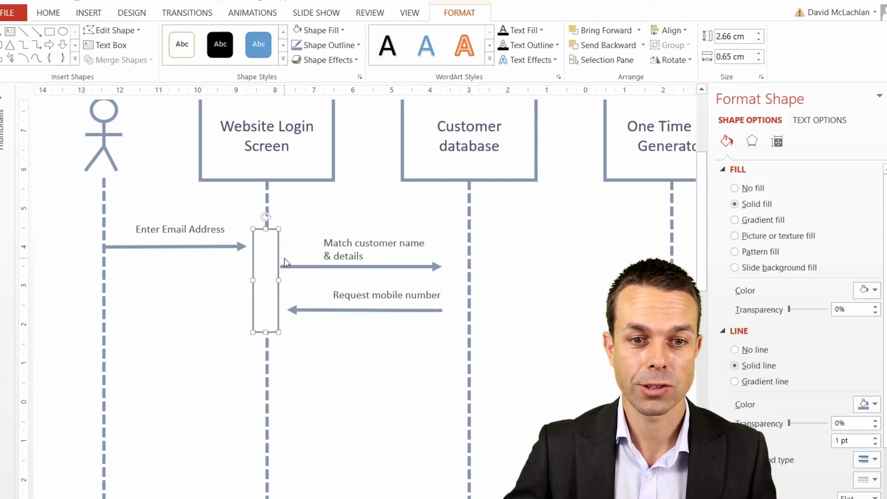
pyautogui.click(301, 352)
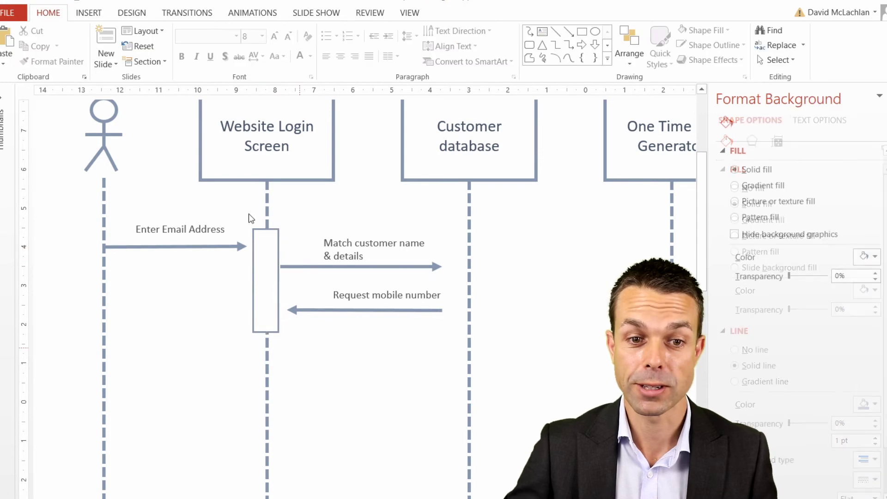
# Copy the activation bar and place the duplicate on the Customer database lifeline beside the two message arrows
pyautogui.scroll(-5, 259, 262)
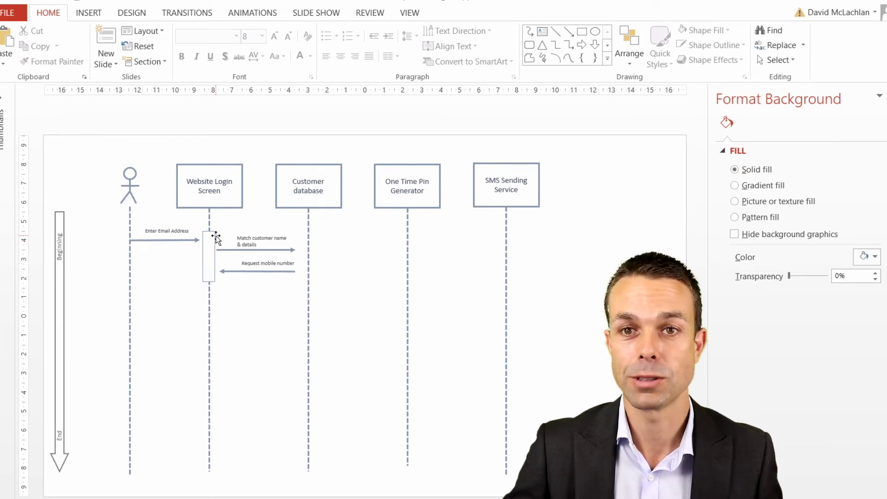
pyautogui.click(211, 260)
pyautogui.hotkey('ctrl', 'c')
pyautogui.hotkey('ctrl', 'v')
pyautogui.moveTo(222, 257); pyautogui.dragTo(311, 258)
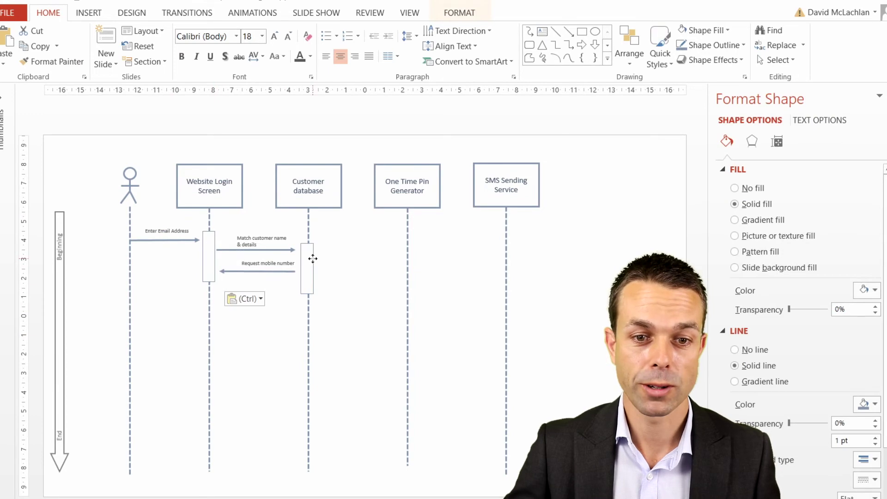
# Shorten the Customer database activation bar so its lower end lines up with the Website Login Screen bar
pyautogui.scroll(4, 308, 289)
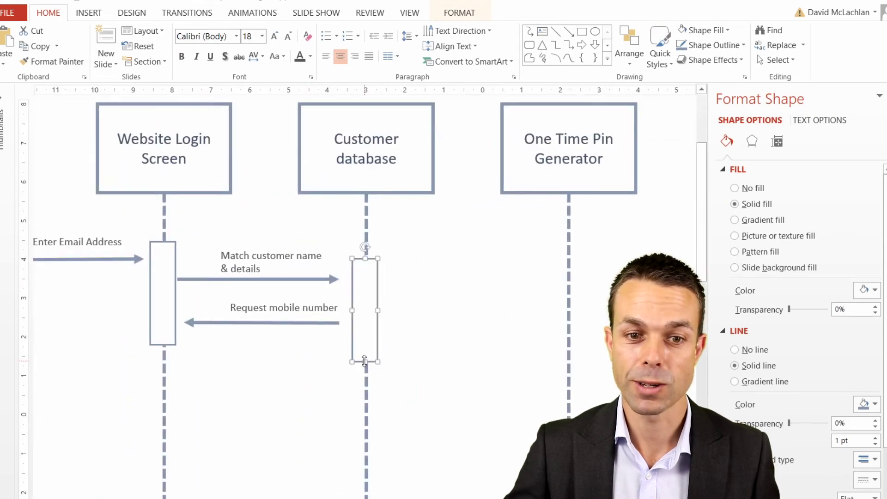
pyautogui.moveTo(365, 361); pyautogui.dragTo(364, 345)
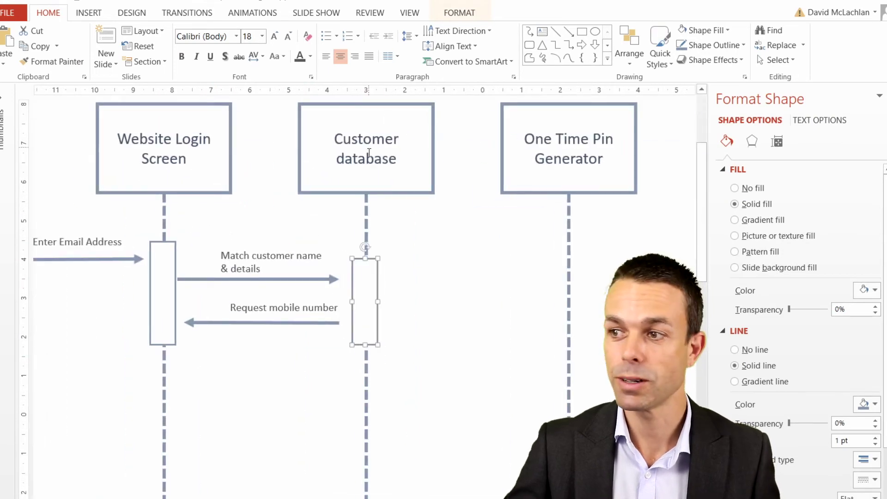
pyautogui.click(420, 335)
# Copy the One Time Pin Generator box and place the duplicate across the actor's lifeline, below the existing messages
pyautogui.scroll(-4, 420, 334)
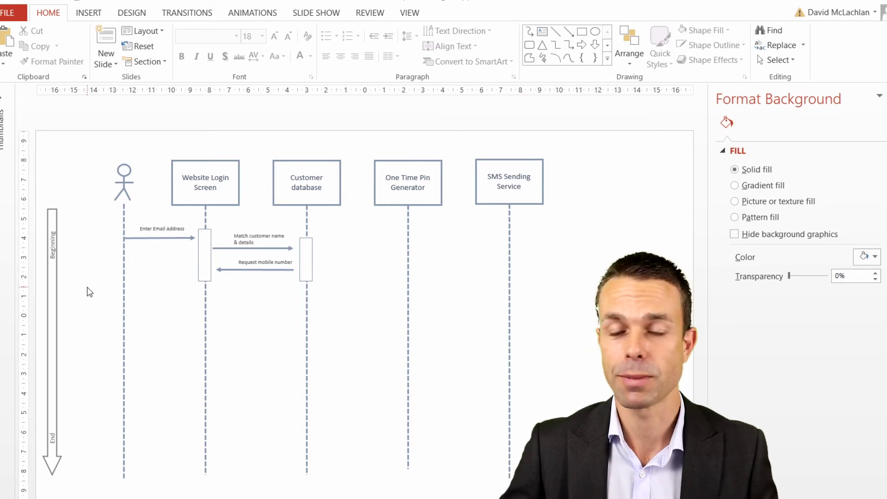
pyautogui.click(88, 13)
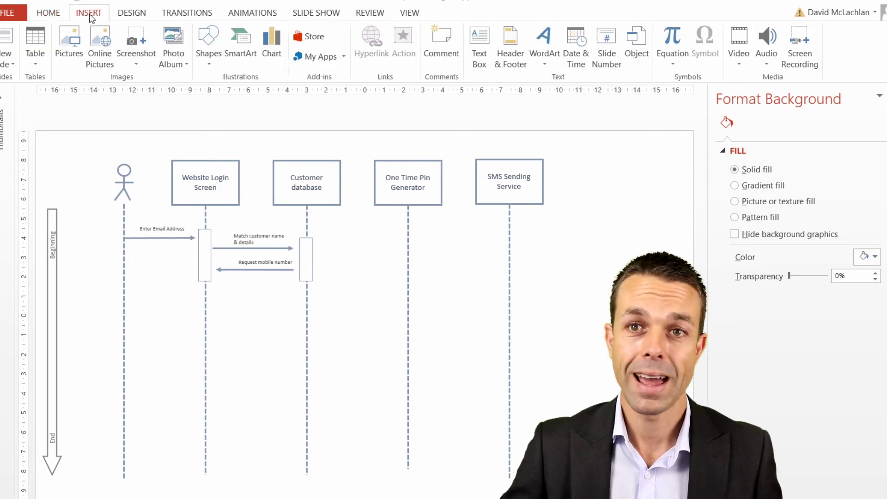
pyautogui.click(205, 60)
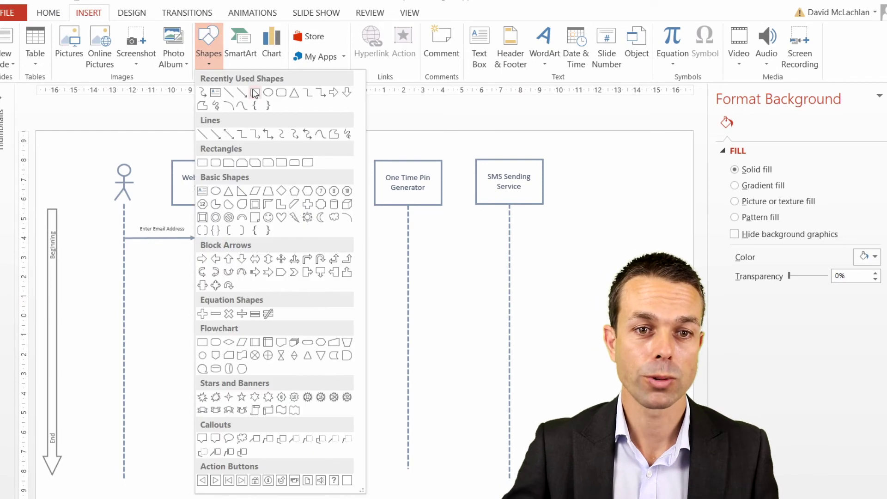
pyautogui.click(461, 155)
pyautogui.click(424, 162)
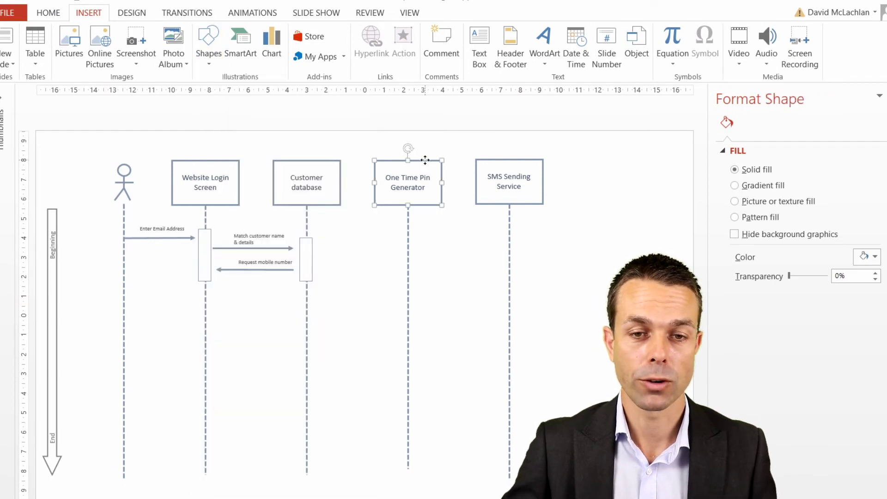
pyautogui.hotkey('ctrl', 'c')
pyautogui.hotkey('ctrl', 'v')
pyautogui.moveTo(427, 166); pyautogui.dragTo(158, 314)
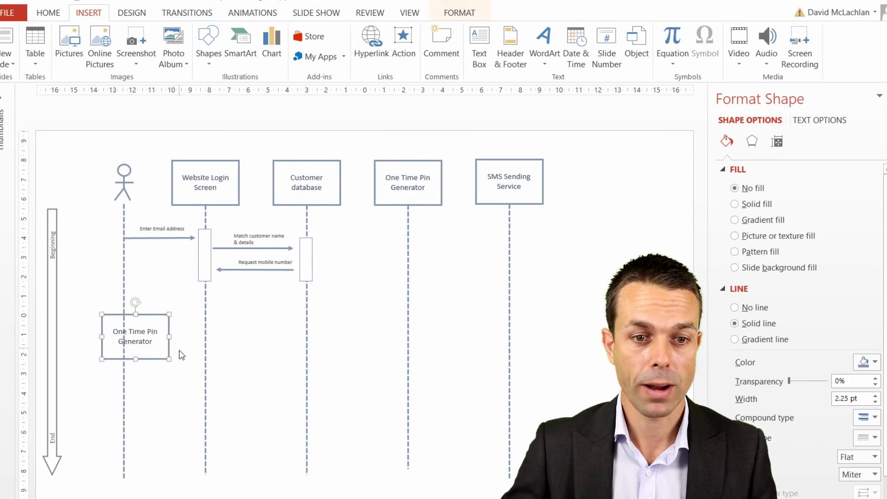
# Clear the duplicate box's text and enlarge it into a wide frame spanning all five lifelines
pyautogui.tripleClick(140, 331)
pyautogui.press('Delete')
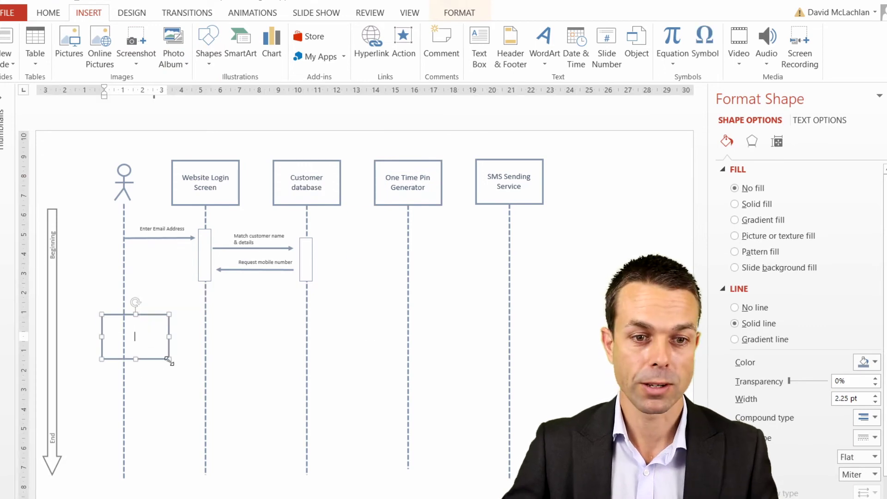
pyautogui.moveTo(169, 360); pyautogui.dragTo(563, 435)
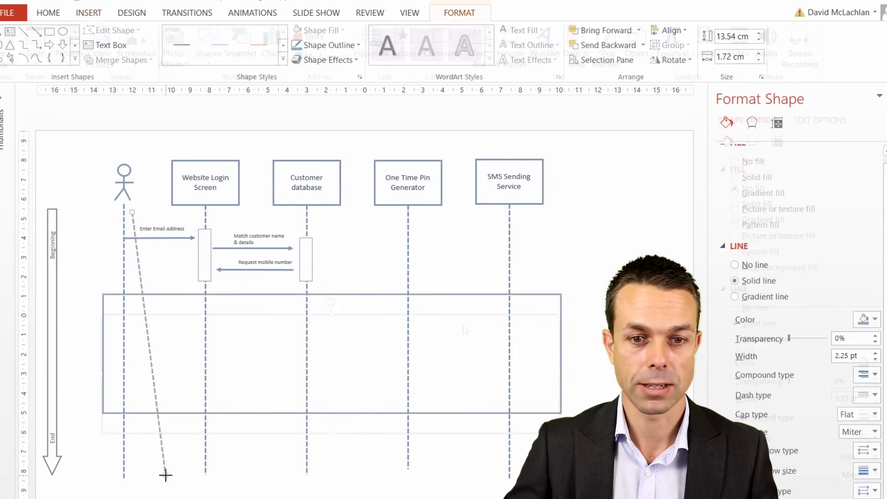
# Lay a copied dashed lifeline horizontally across the frame as a divider about 23.59 cm long
pyautogui.moveTo(136, 209)
pyautogui.mouseDown()
pyautogui.moveTo(345, 431)
pyautogui.moveTo(561, 378)
pyautogui.mouseUp()
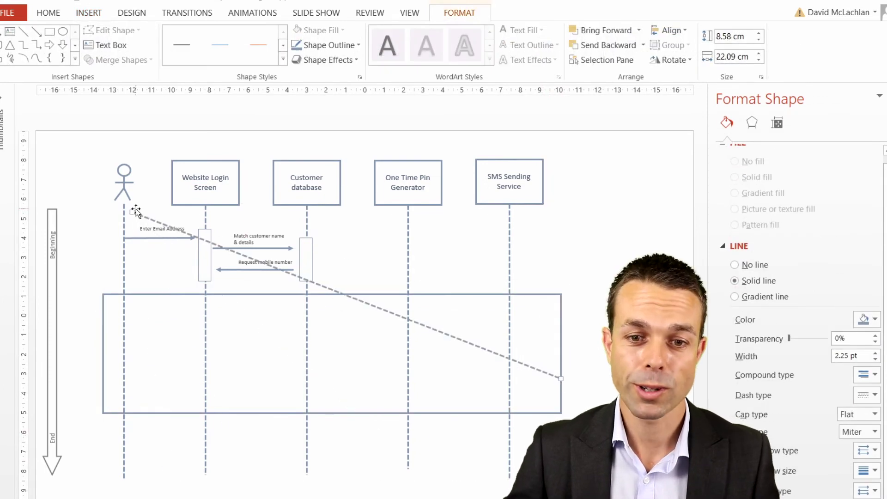
pyautogui.moveTo(134, 210); pyautogui.dragTo(94, 352)
pyautogui.moveTo(521, 498); pyautogui.dragTo(561, 371)
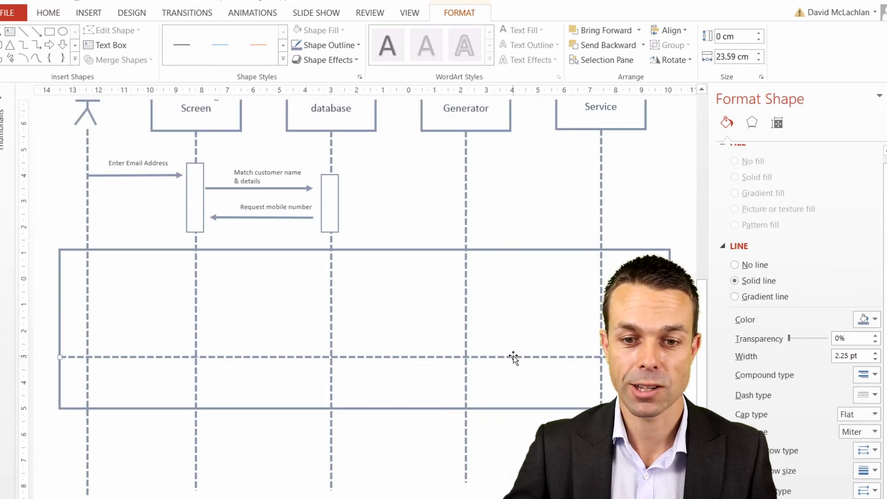
# Change the horizontal divider's outline to a dash style with longer dashes
pyautogui.rightClick(513, 358)
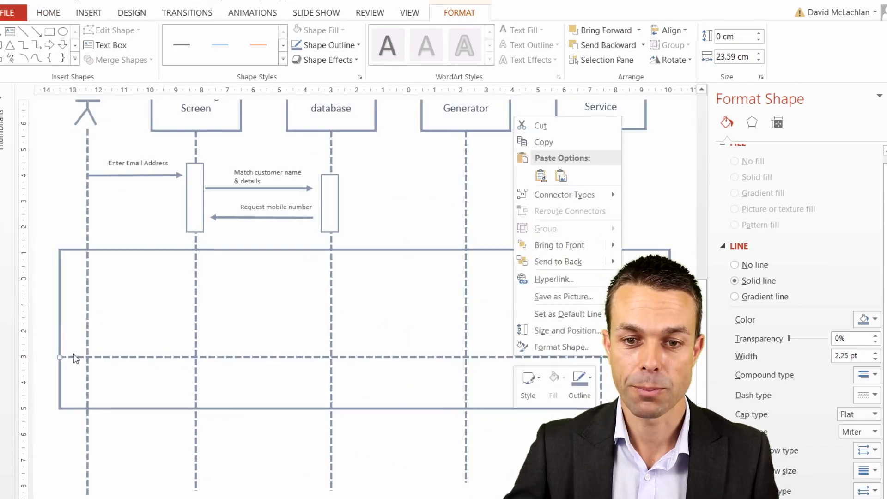
pyautogui.click(579, 380)
pyautogui.moveTo(596, 359)
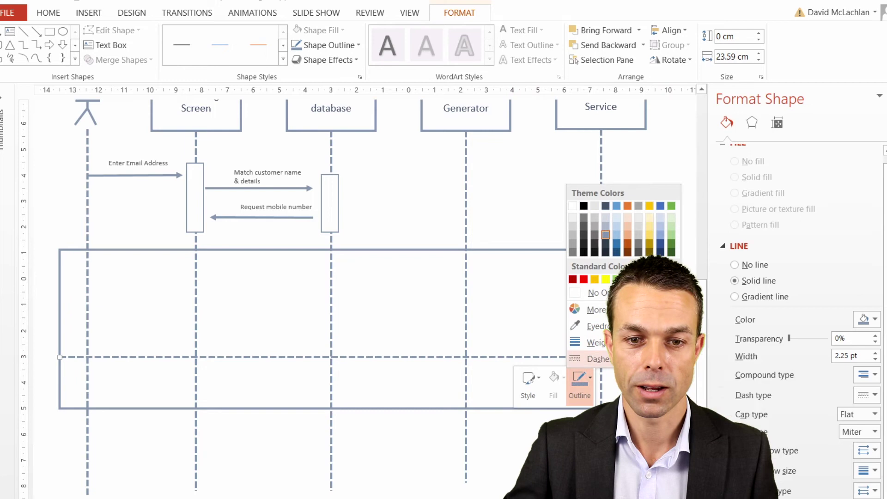
pyautogui.click(726, 393)
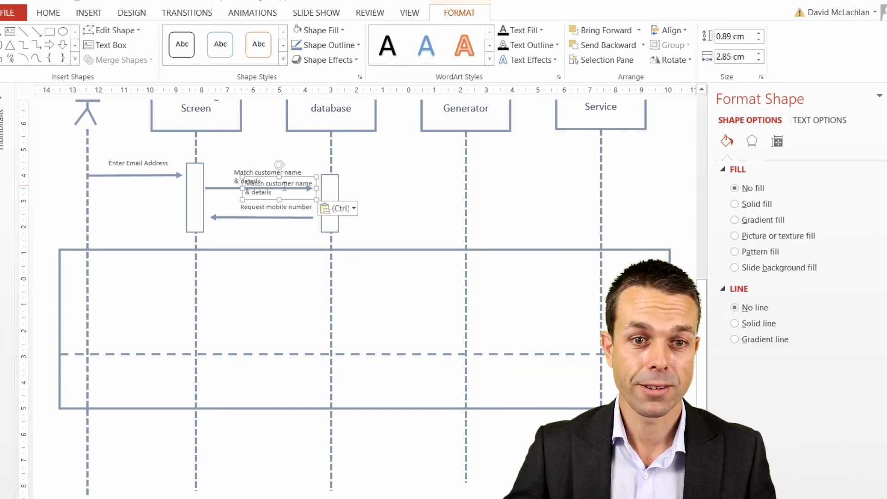
# Place the copied "Match customer name & details" label in the frame's upper-left corner and give it a solid white fill
pyautogui.moveTo(279, 171); pyautogui.dragTo(128, 257)
pyautogui.rightClick(129, 257)
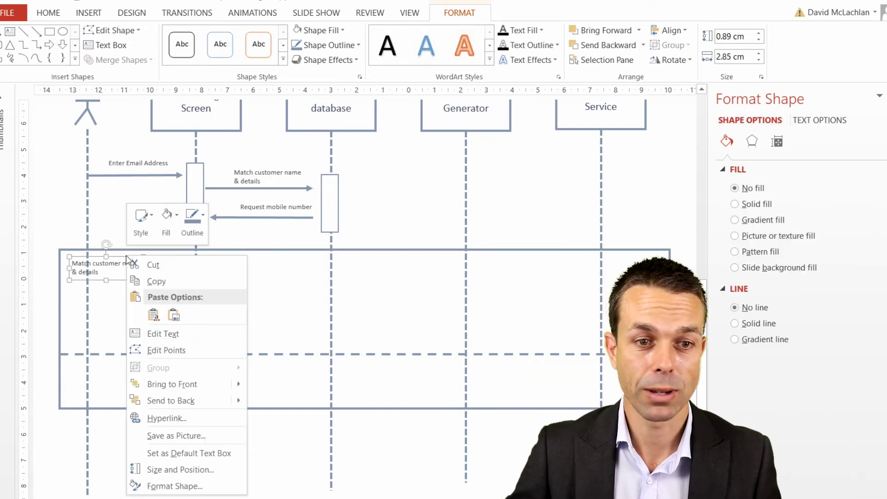
pyautogui.click(166, 214)
pyautogui.click(167, 257)
# Replace the text of the label in the frame's corner with "Alternative"
pyautogui.doubleClick(104, 266)
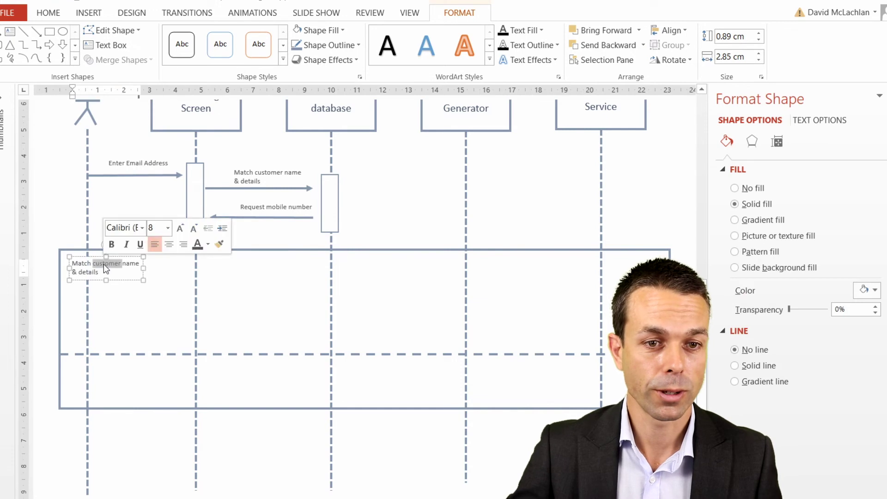
pyautogui.write('Alternative')
pyautogui.hotkey('ctrl', 'shift', 'End')
pyautogui.press('Delete')
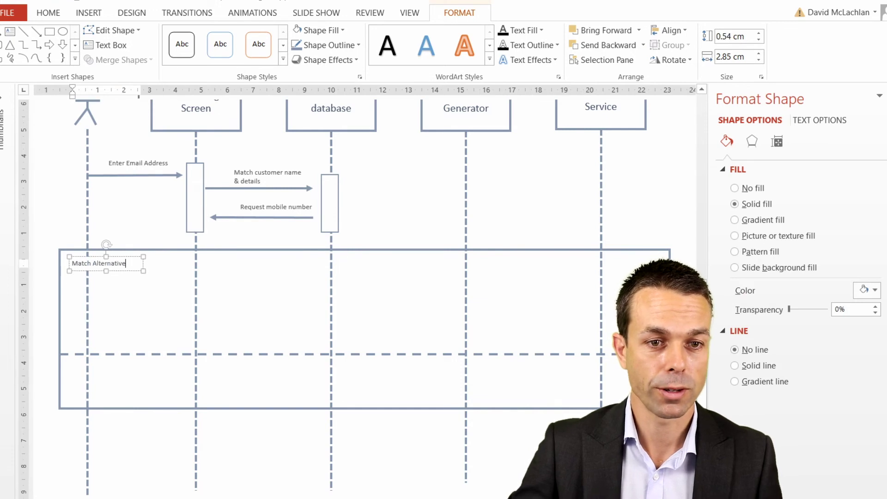
pyautogui.press('Home')
pyautogui.press('Delete')
pyautogui.press('Delete')
pyautogui.press('Delete')
pyautogui.press('Delete')
pyautogui.press('Delete')
pyautogui.click(131, 265)
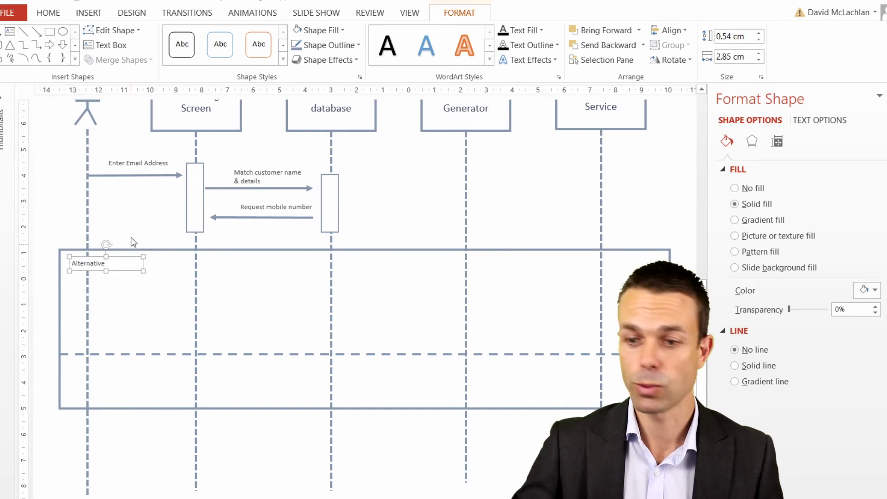
# Make the Alternative label bold at 11 pt and group it with the frame and dashed divider
pyautogui.click(56, 14)
pyautogui.click(275, 37)
pyautogui.click(274, 37)
pyautogui.click(275, 37)
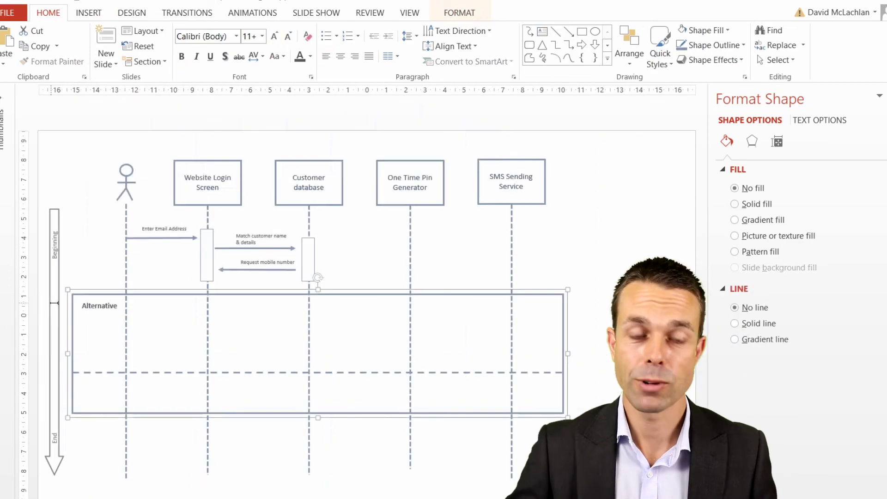
# Select the Alternative label, dashed divider and frame within their group and examine the grouping options
pyautogui.click(94, 308)
pyautogui.keyDown('shift'); pyautogui.click(106, 372); pyautogui.keyUp('shift')
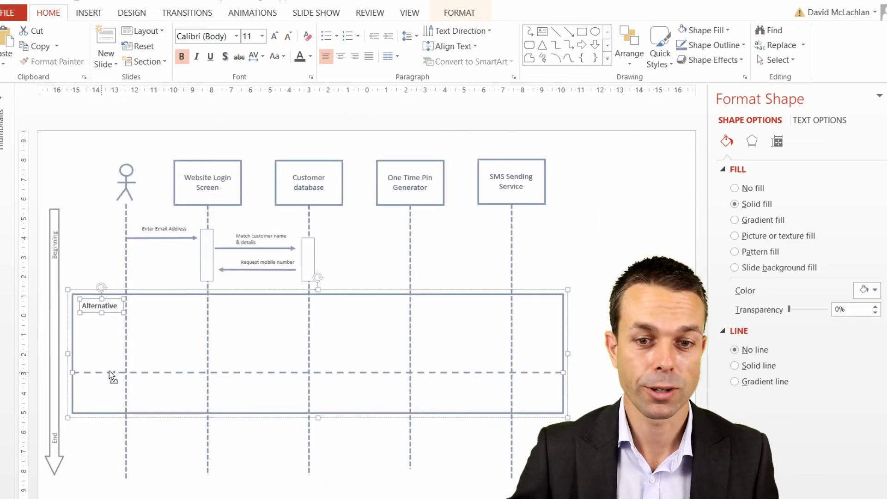
pyautogui.click(173, 292)
pyautogui.rightClick(172, 293)
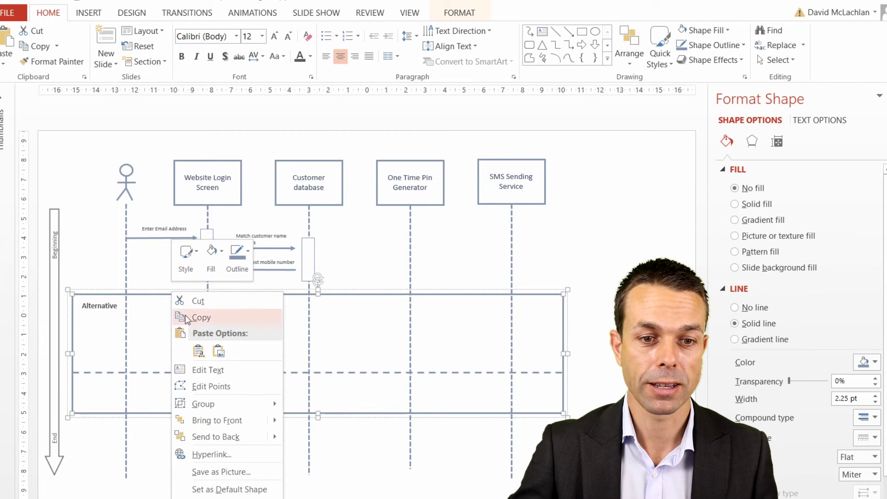
pyautogui.moveTo(225, 411)
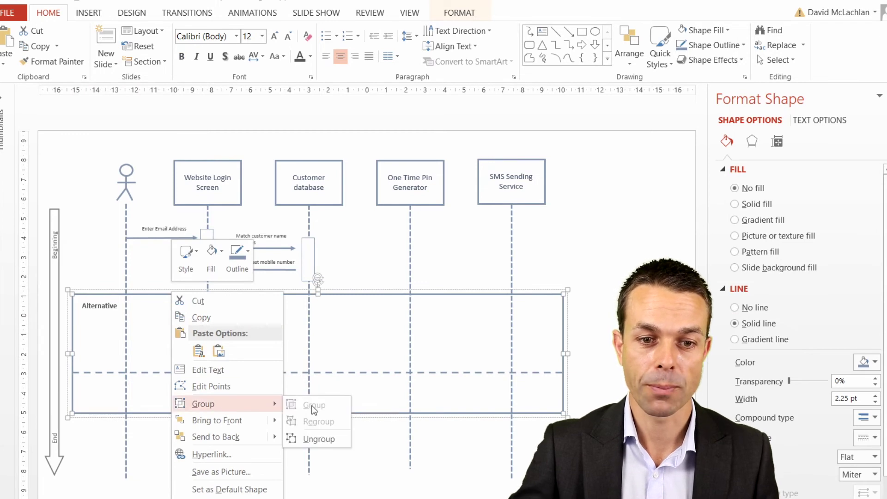
pyautogui.click(361, 331)
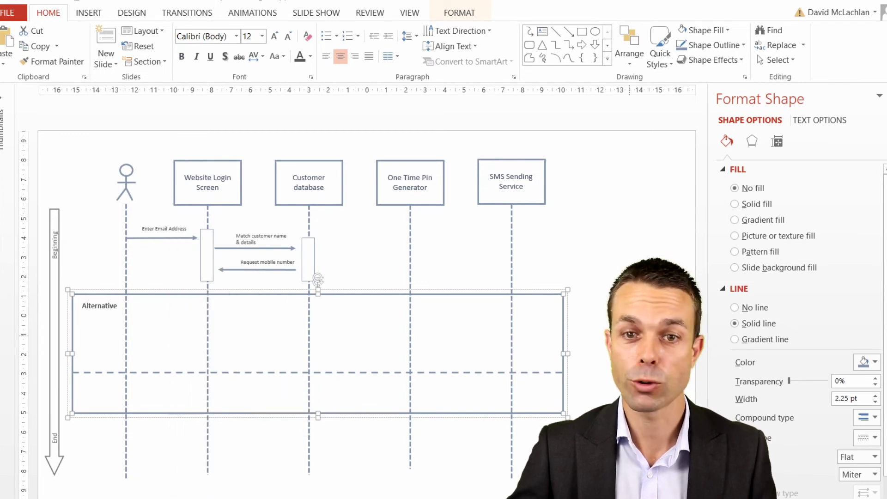
# Try widening the grouped Alternative frame beyond the SMS Sending Service lifeline
pyautogui.click(646, 249)
pyautogui.click(563, 333)
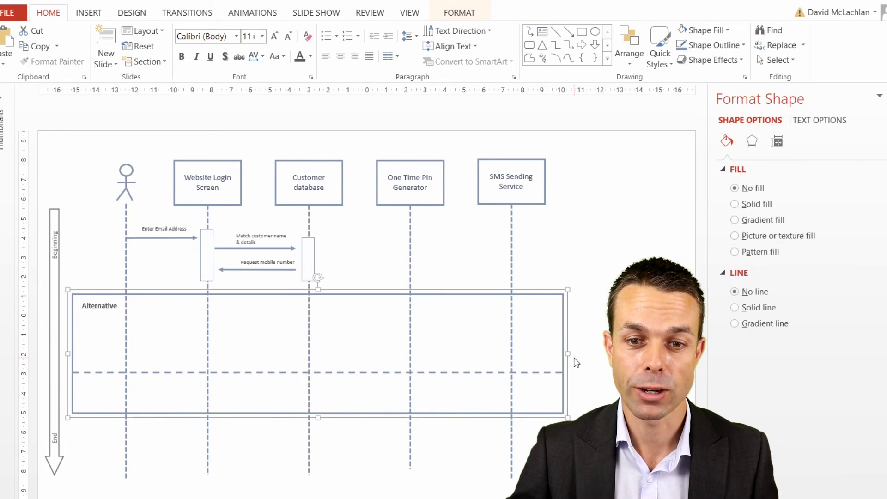
pyautogui.click(574, 352)
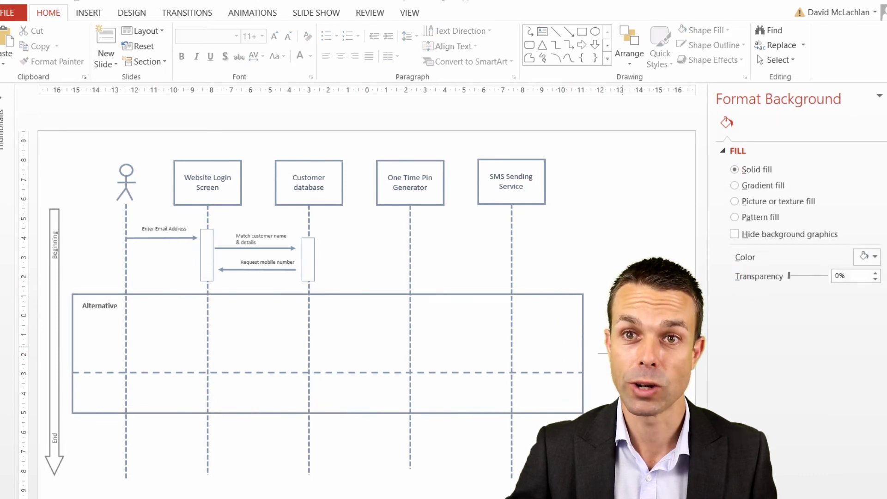
# Change the copied email label in the frame to "If Customer Details Match" and position it beneath the Alternative heading
pyautogui.scroll(5, 100, 340)
pyautogui.tripleClick(135, 309)
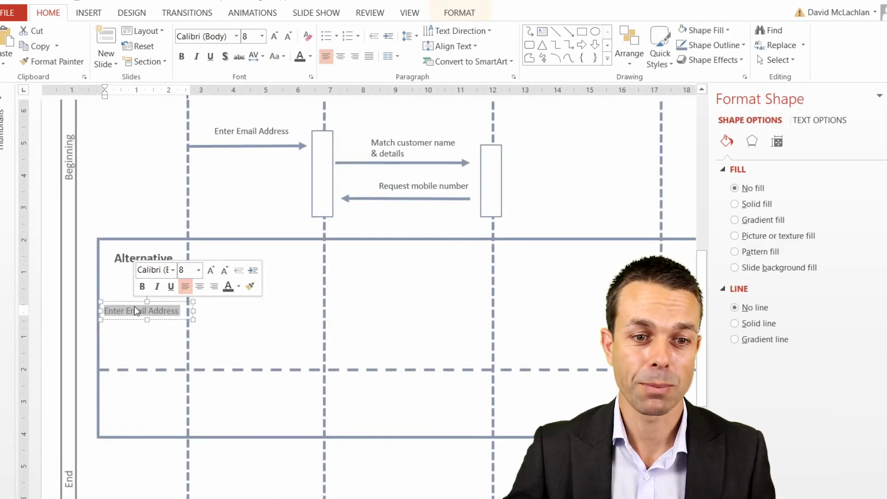
pyautogui.write('If  Customer Details Match')
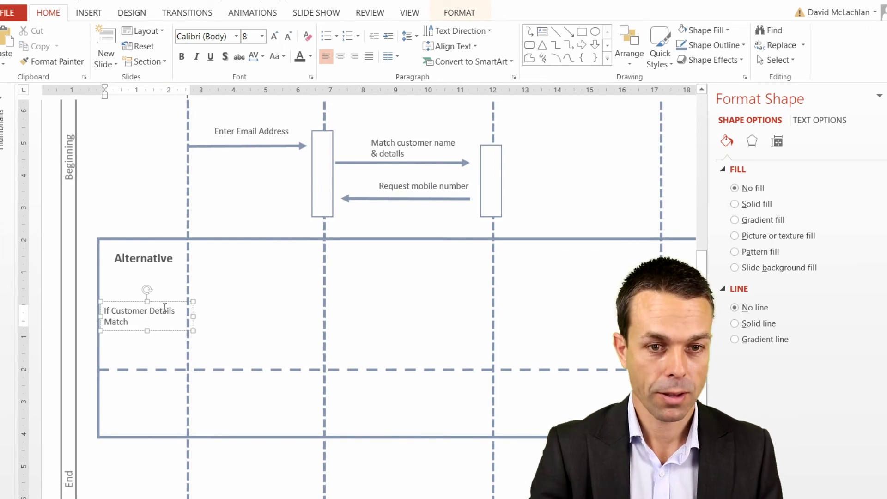
pyautogui.moveTo(165, 303); pyautogui.dragTo(169, 279)
# Duplicate the condition label below the dashed divider, change its text to "[else]" and narrow its text box
pyautogui.hotkey('ctrl', 'v')
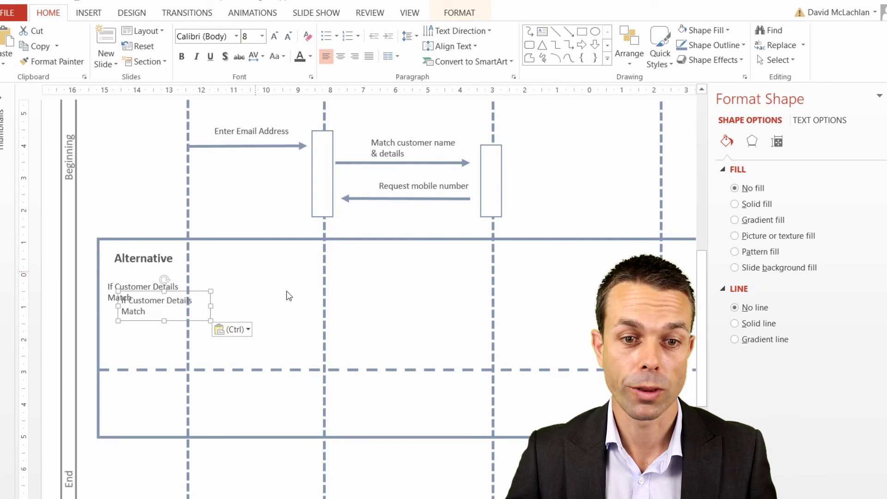
pyautogui.moveTo(195, 291); pyautogui.dragTo(178, 374)
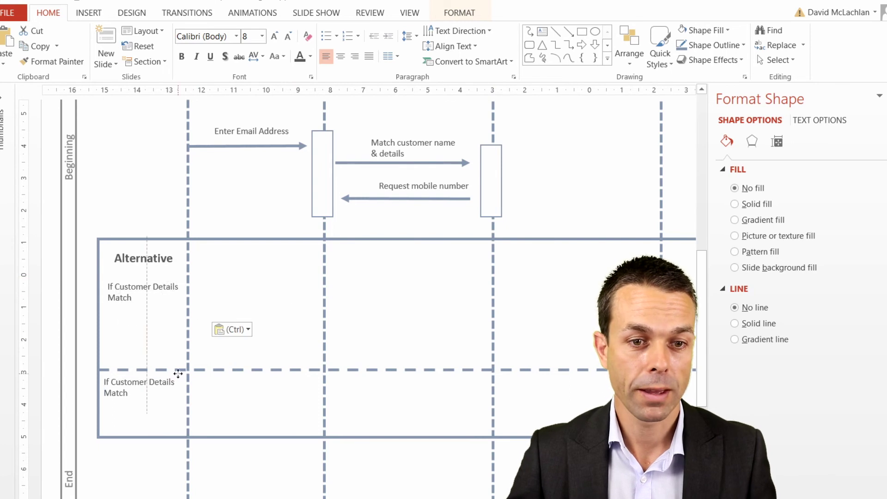
pyautogui.tripleClick(154, 387)
pyautogui.write('[else')
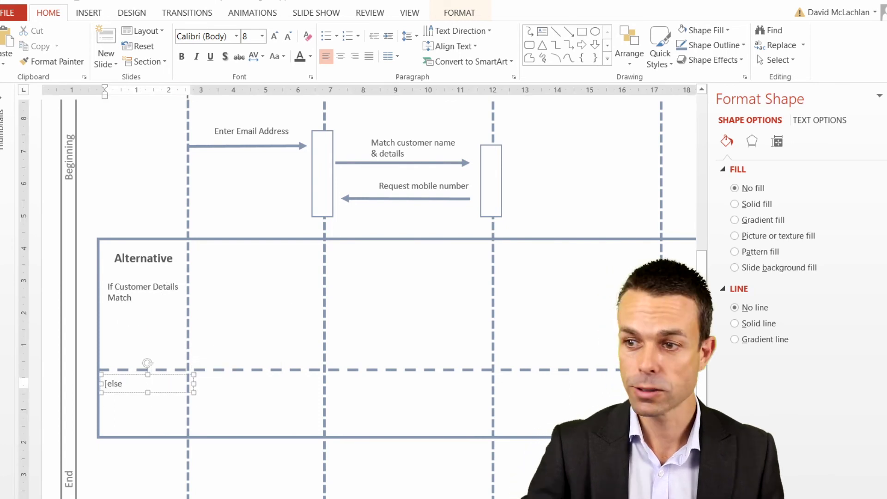
pyautogui.write(']')
pyautogui.moveTo(193, 391); pyautogui.dragTo(153, 390)
pyautogui.click(359, 405)
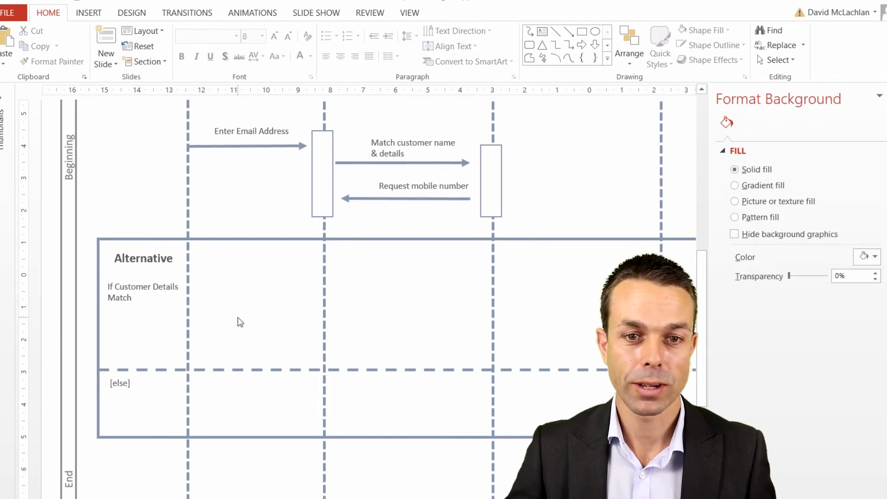
# Copy a message arrow into the Alternative frame, run it from Website Login Screen to One Time Pin Generator, and label it "Generate One Time Pin"
pyautogui.click(390, 162)
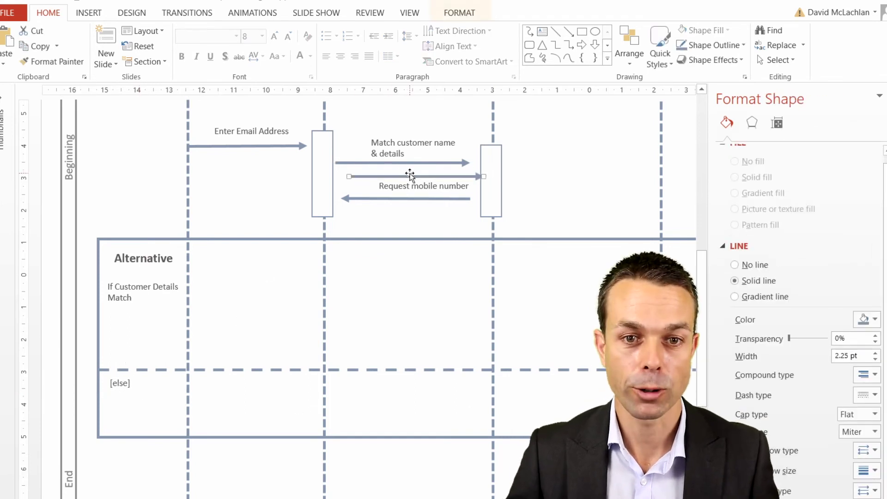
pyautogui.moveTo(410, 174); pyautogui.dragTo(413, 262)
pyautogui.scroll(-3, 492, 277)
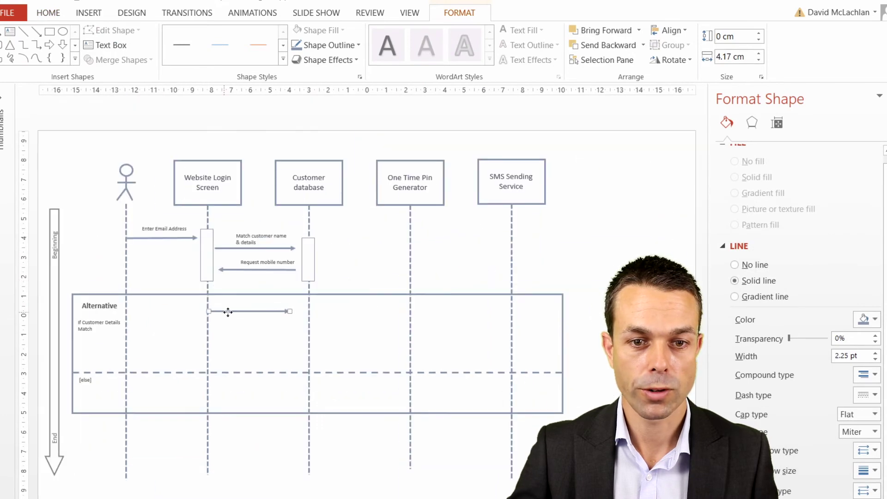
pyautogui.moveTo(228, 313); pyautogui.dragTo(236, 313)
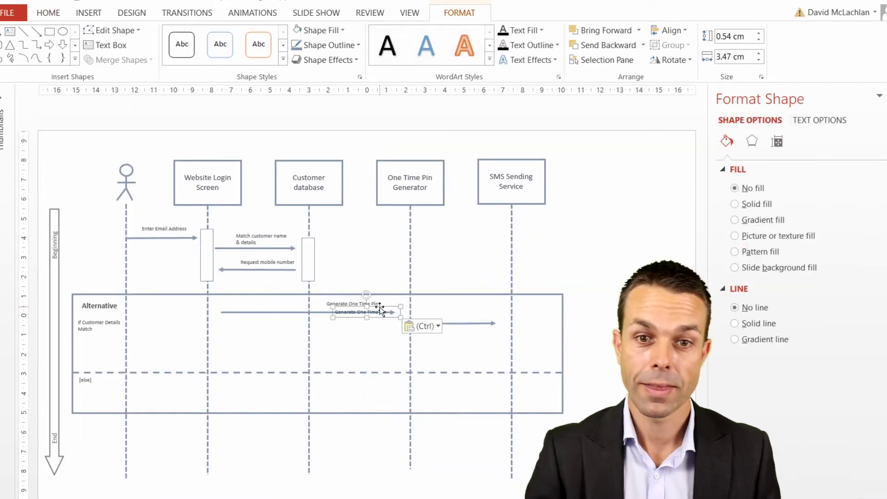
# Place a copied label above the arrow between One Time Pin Generator and SMS Sending Service and change its text to "Request SMS"
pyautogui.moveTo(380, 310); pyautogui.dragTo(477, 308)
pyautogui.tripleClick(458, 314)
pyautogui.write('Req')
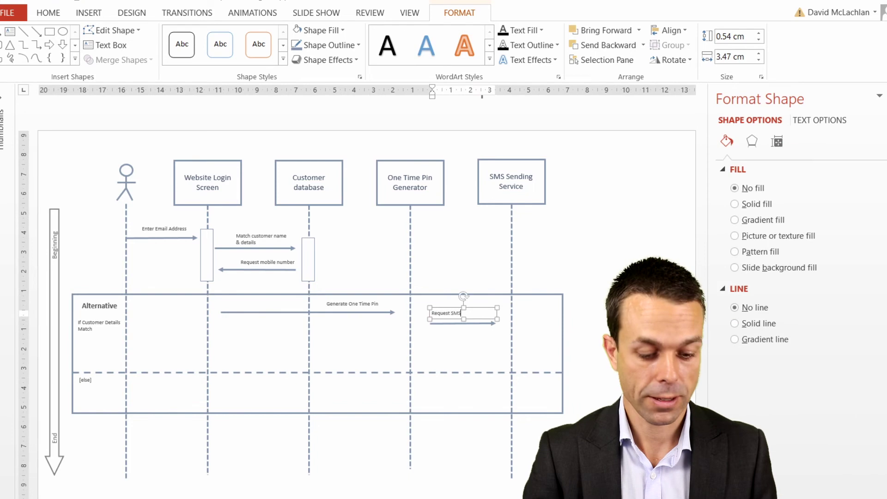
pyautogui.write('uest SMS')
# Extend a return arrow from SMS Sending Service to the actor's lifeline and place a copy of the Request SMS label above its head
pyautogui.moveTo(491, 340); pyautogui.dragTo(131, 337)
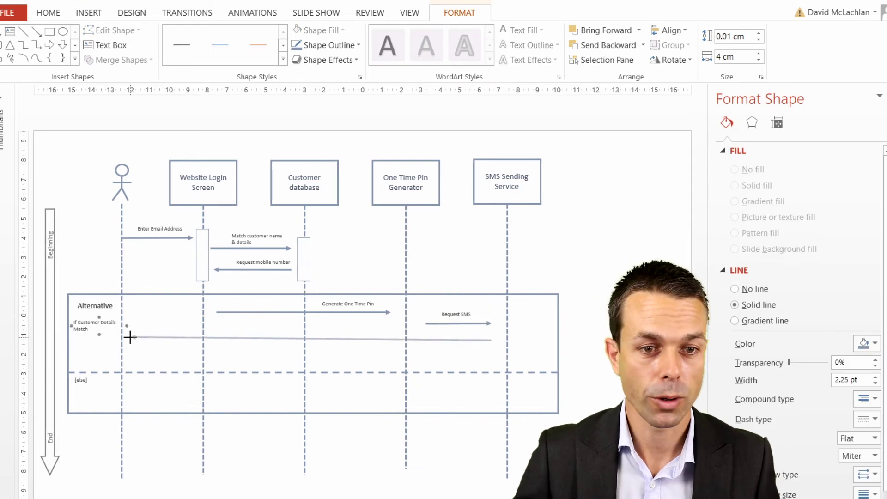
pyautogui.click(456, 314)
pyautogui.hotkey('ctrl', 'c')
pyautogui.hotkey('ctrl', 'v')
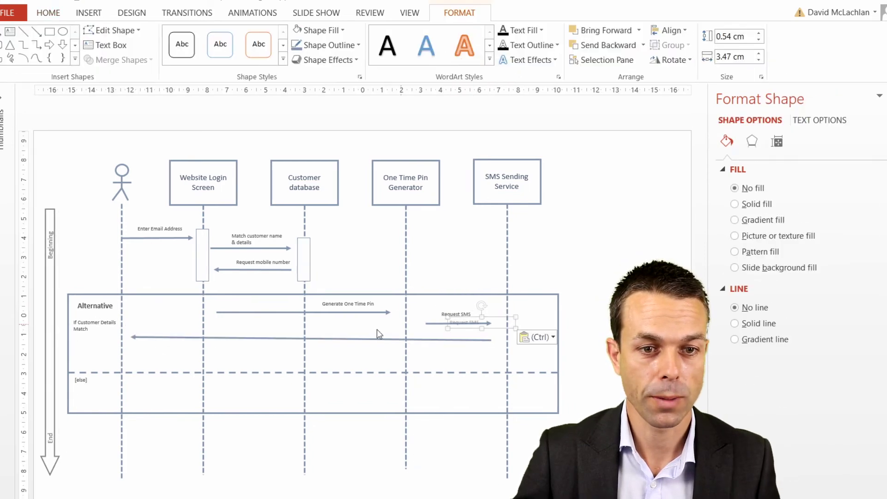
pyautogui.moveTo(464, 321); pyautogui.dragTo(169, 333)
pyautogui.click(229, 338)
pyautogui.click(169, 332)
# Add a short arrow from the actor's lifeline toward the Website Login Screen lifeline, just below the long return arrow
pyautogui.scroll(7, 169, 332)
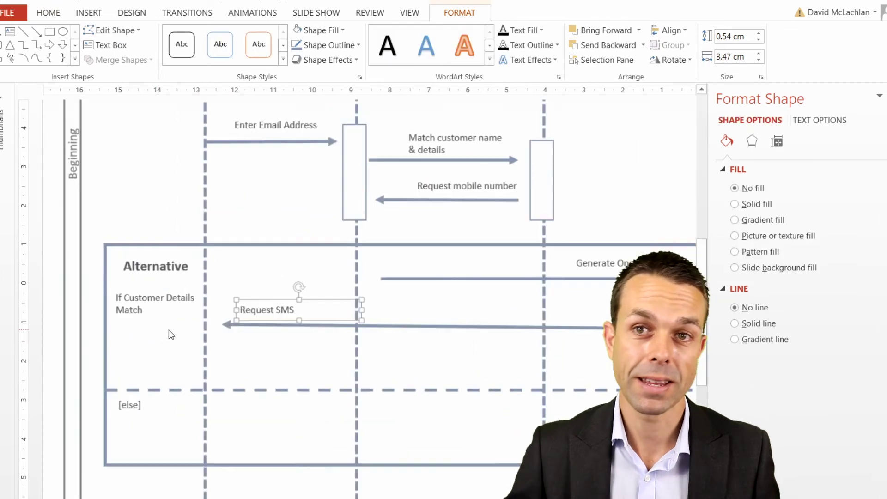
pyautogui.click(241, 325)
pyautogui.moveTo(237, 325); pyautogui.dragTo(368, 357)
# Change the label above the long return arrow to "Send PIN via SMS"
pyautogui.tripleClick(279, 309)
pyautogui.write('Send PIN via SMS')
pyautogui.click(312, 315)
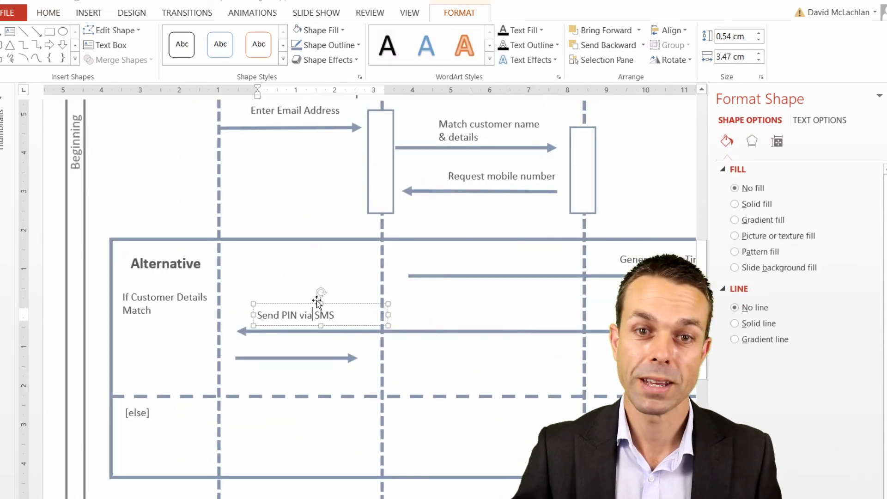
# Place a copy of the Send PIN via SMS label above the short arrow below it and change its text to "Input PIN"
pyautogui.click(317, 303)
pyautogui.hotkey('ctrl', 'c')
pyautogui.hotkey('ctrl', 'v')
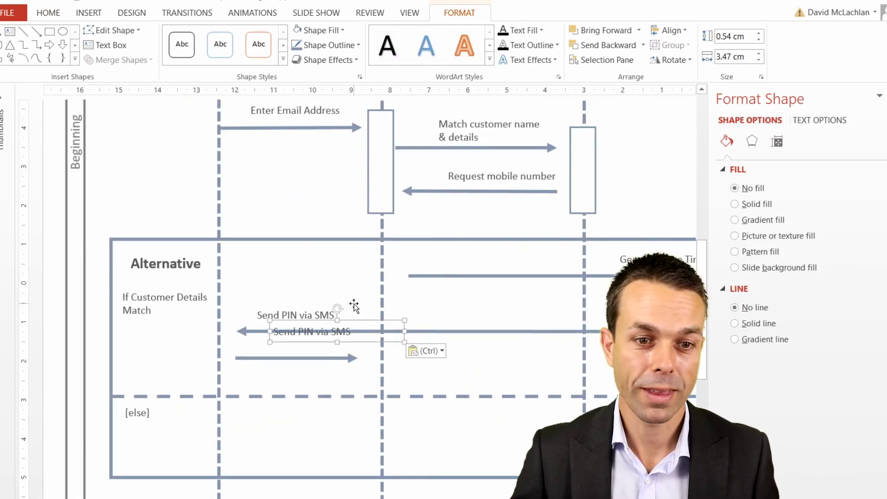
pyautogui.moveTo(364, 322); pyautogui.dragTo(342, 336)
pyautogui.tripleClick(287, 345)
pyautogui.write('Input PIN')
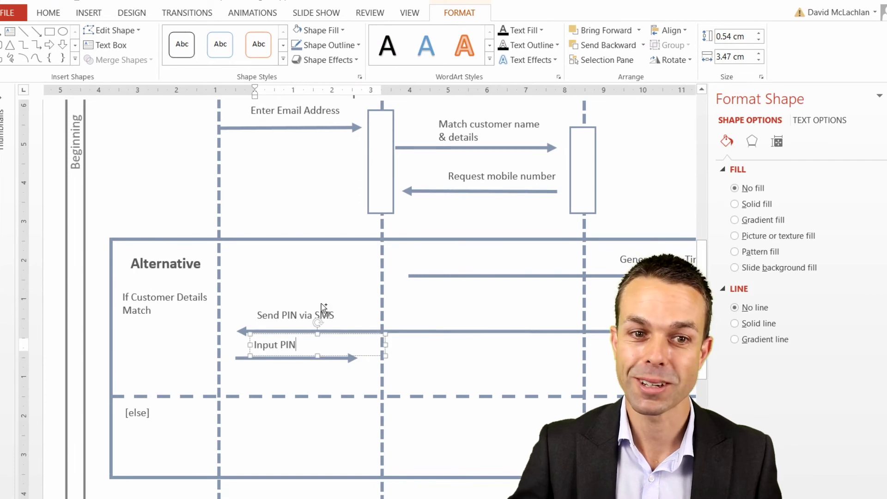
# Change the copied Request mobile number label above the short return arrow, below Input PIN, to "Login Success"
pyautogui.scroll(-5, 323, 305)
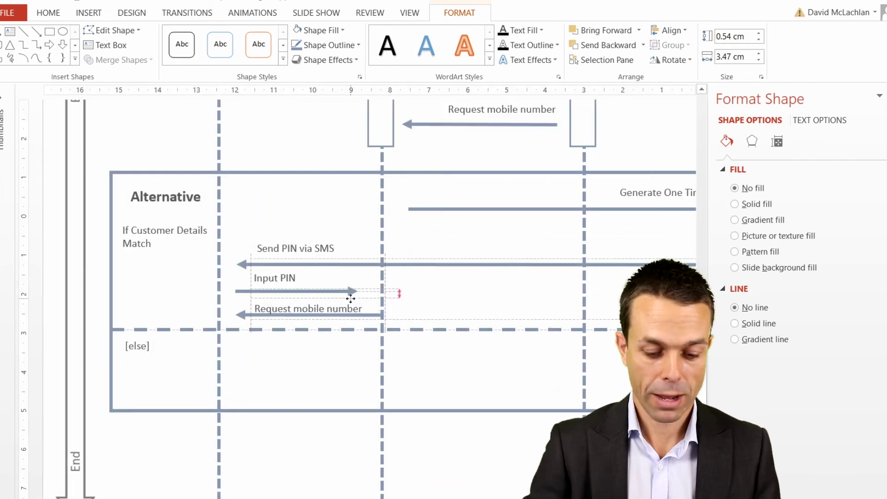
pyautogui.tripleClick(304, 305)
pyautogui.write('Login Success')
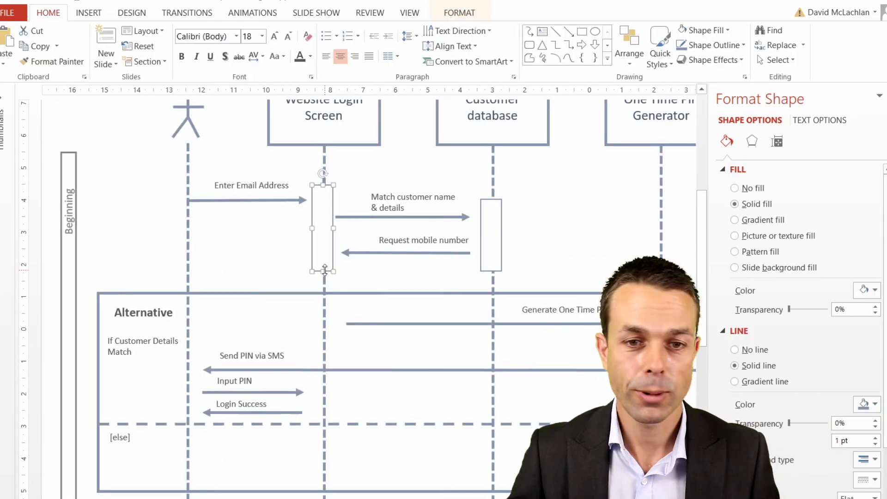
# Extend the Website Login Screen activation bar down to just above the bottom edge of the Alternative frame
pyautogui.moveTo(325, 271); pyautogui.dragTo(325, 477)
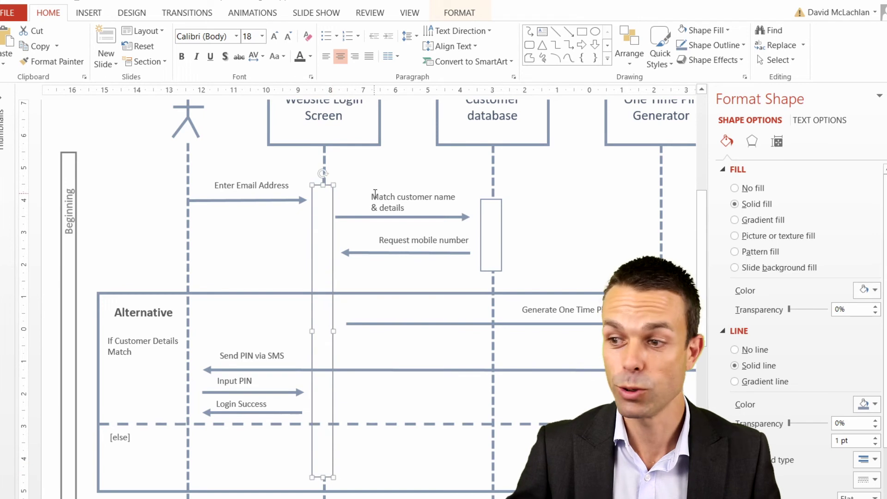
pyautogui.click(360, 326)
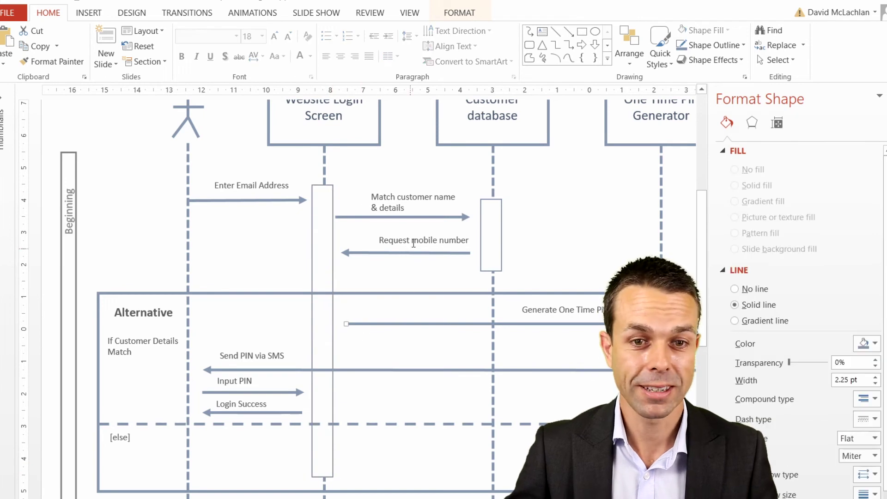
# Place short copies of the Customer database activation bar on the One Time Pin Generator and SMS Sending Service lifelines, beside their incoming arrows
pyautogui.click(487, 220)
pyautogui.hotkey('ctrl', 'v')
pyautogui.moveTo(513, 227); pyautogui.dragTo(667, 294)
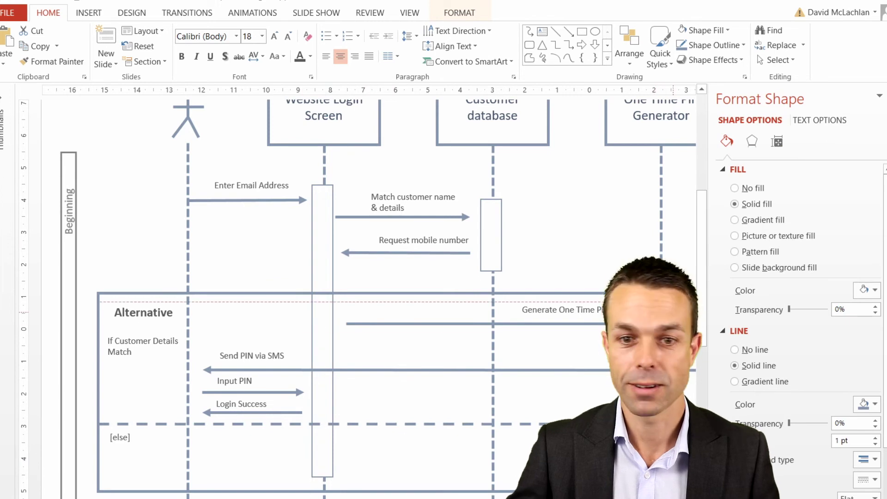
pyautogui.scroll(-4, 656, 319)
pyautogui.scroll(2, 402, 308)
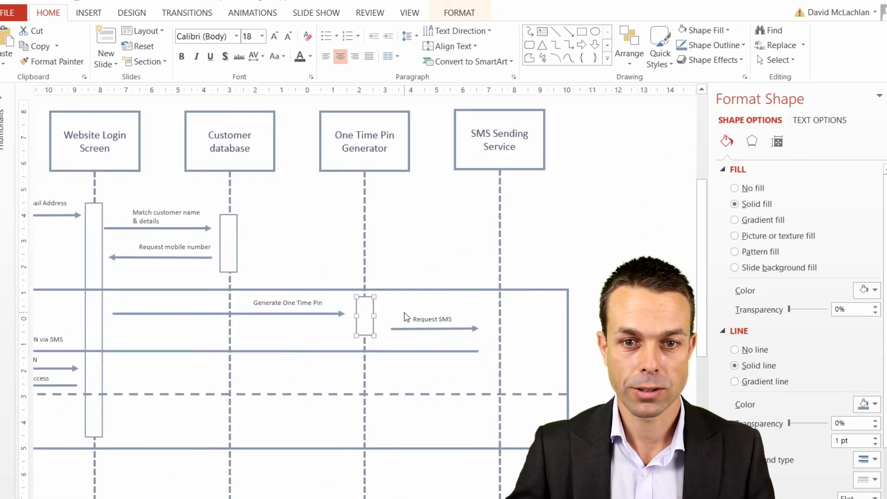
pyautogui.hotkey('ctrl', 'v')
pyautogui.moveTo(381, 318); pyautogui.dragTo(506, 332)
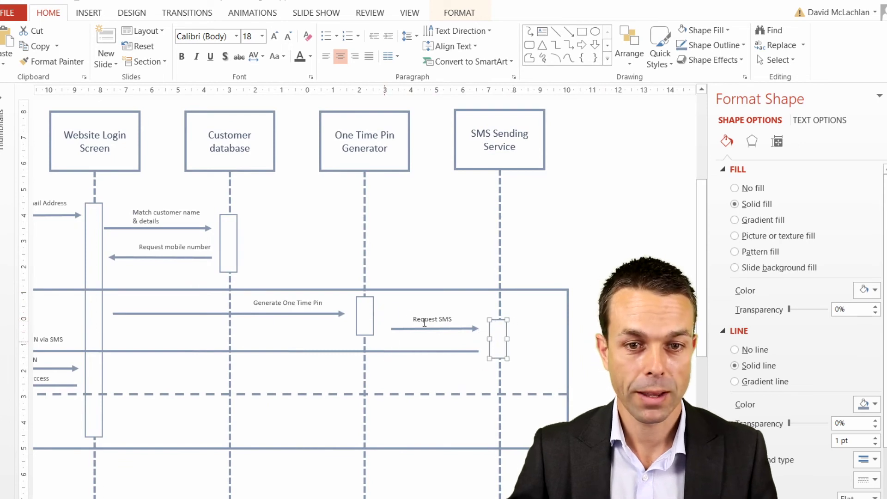
pyautogui.scroll(-3, 405, 345)
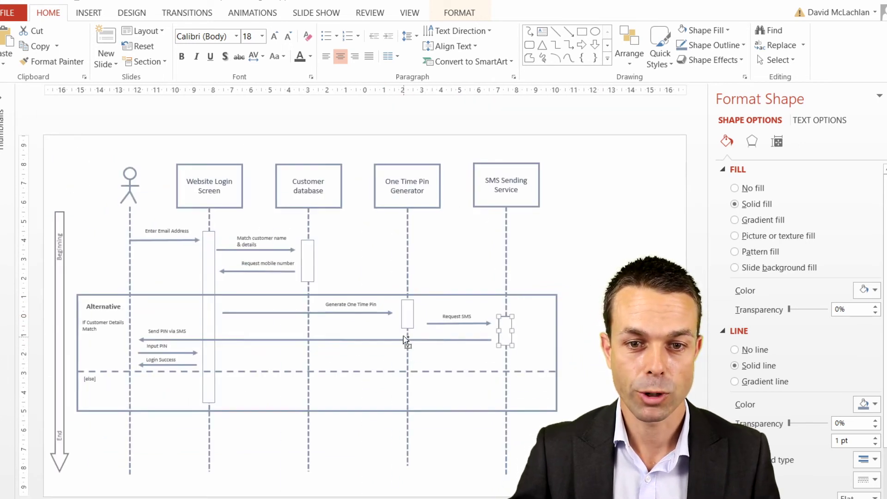
# Bring the long Website Login Screen activation bar in front of the frame and arrow lines
pyautogui.click(209, 314)
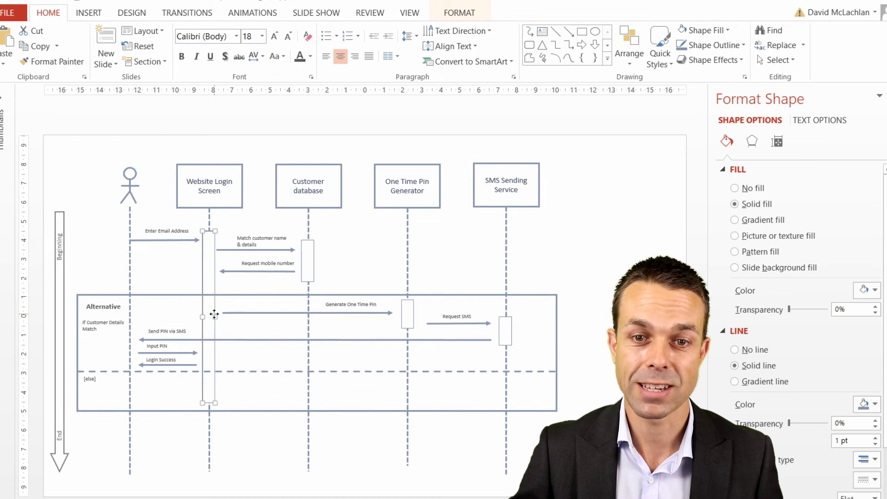
pyautogui.rightClick(210, 315)
pyautogui.click(287, 203)
pyautogui.click(107, 276)
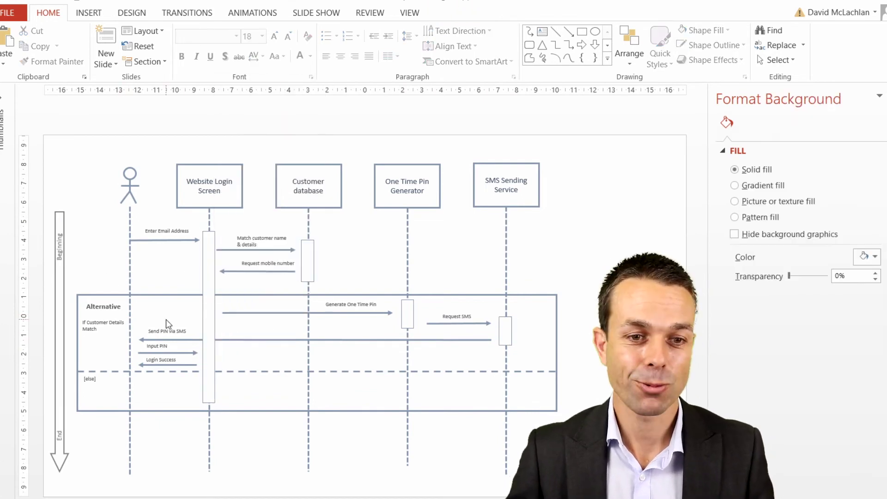
# Copy the Login Success arrow and label into the [else] section and change the copied label to "Error Message"
pyautogui.keyDown('ctrl'); pyautogui.scroll(3, 228, 329); pyautogui.keyUp('ctrl')
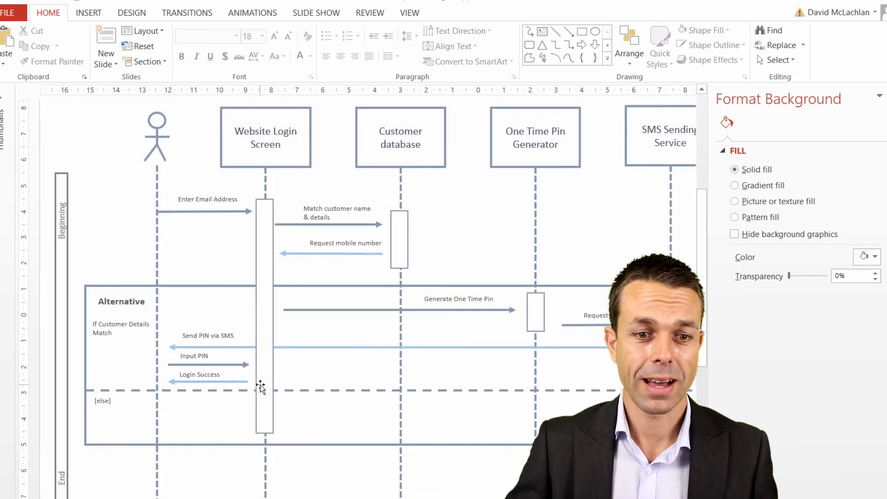
pyautogui.click(219, 382)
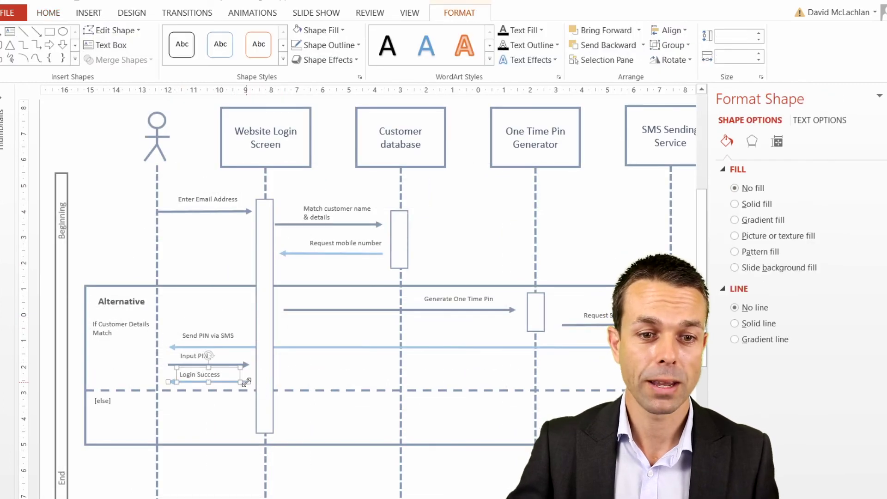
pyautogui.keyDown('ctrl'); pyautogui.moveTo(211, 376); pyautogui.dragTo(229, 418); pyautogui.keyUp('ctrl')
pyautogui.keyDown('shift'); pyautogui.click(222, 393); pyautogui.keyUp('shift')
pyautogui.doubleClick(209, 415)
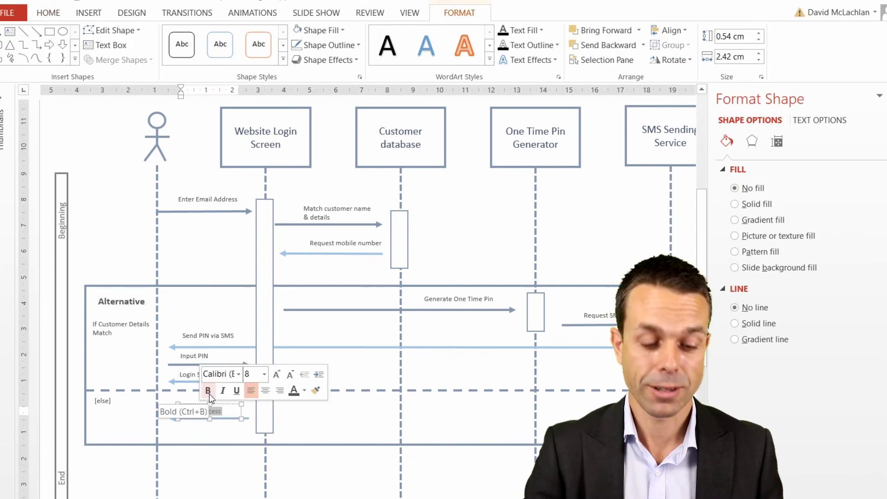
pyautogui.write('Error Message')
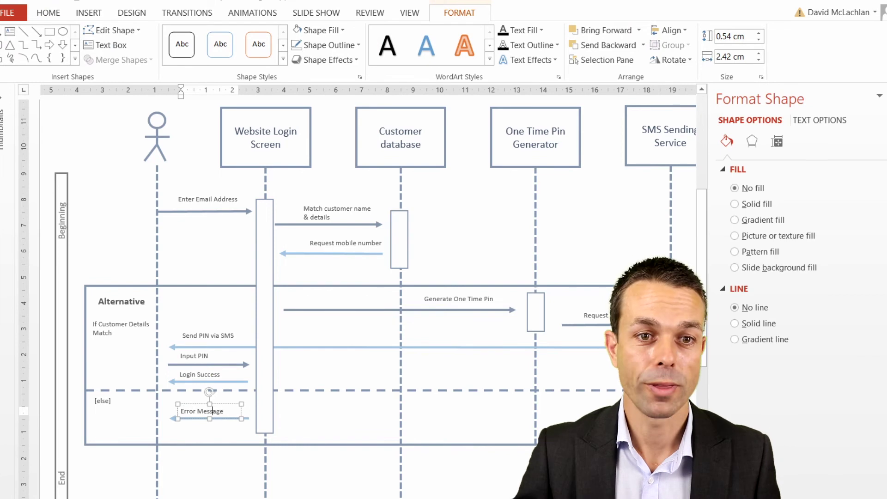
pyautogui.click(196, 307)
# Draw a short diagonal line about 0.49 cm high and 0.61 cm wide in the [else] section, beside the actor's lifeline
pyautogui.click(89, 13)
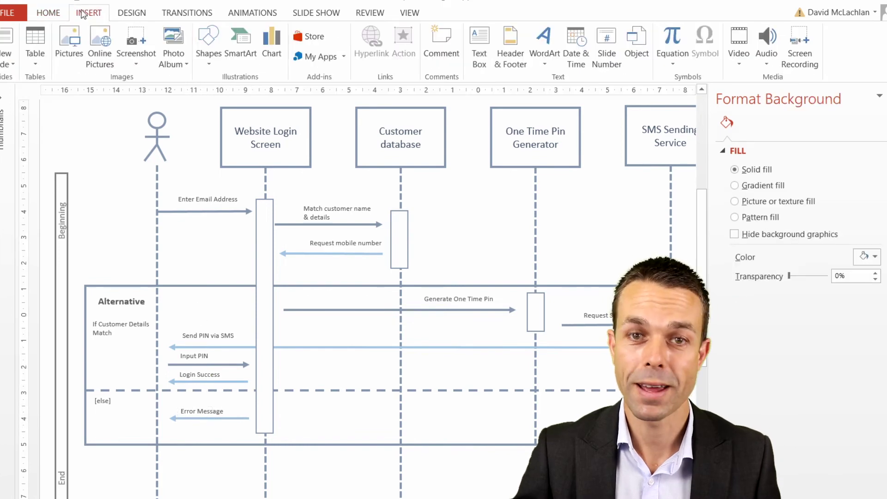
pyautogui.click(203, 44)
pyautogui.click(223, 100)
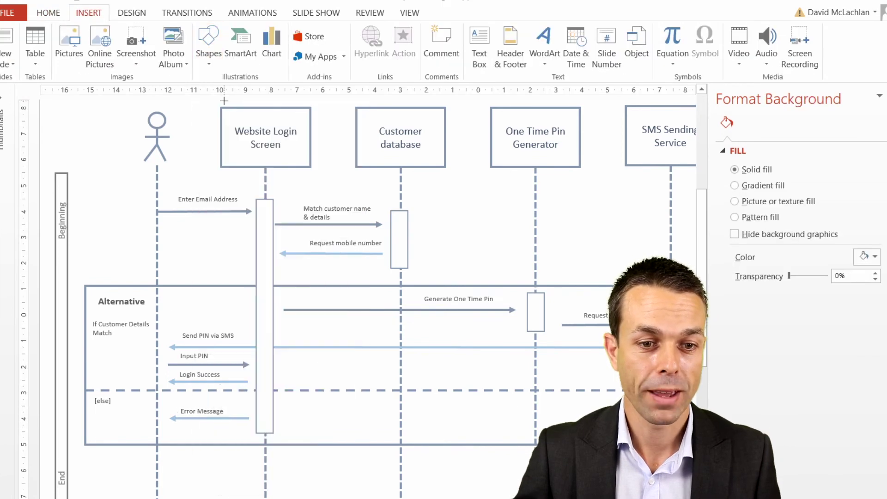
pyautogui.moveTo(126, 425); pyautogui.dragTo(129, 424)
pyautogui.scroll(5, 136, 417)
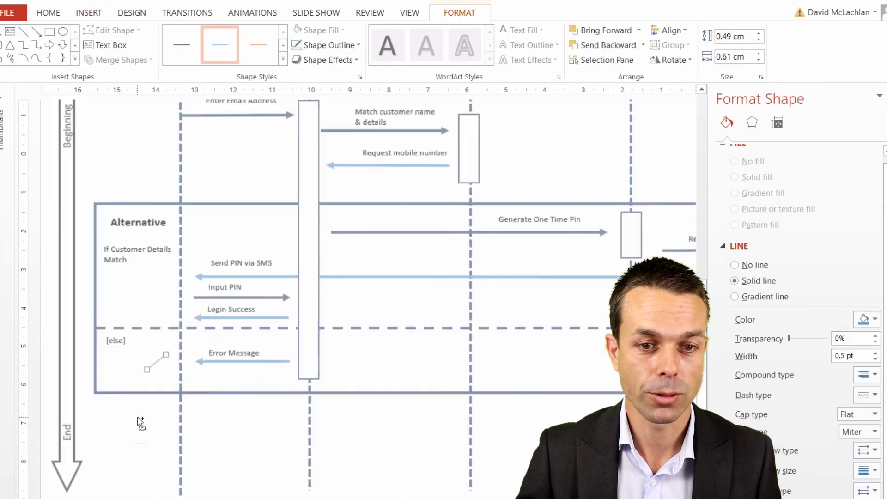
# Set the diagonal line's outline to the diagram's blue-grey colour and its weight to 1.5 pt
pyautogui.rightClick(138, 417)
pyautogui.click(415, 273)
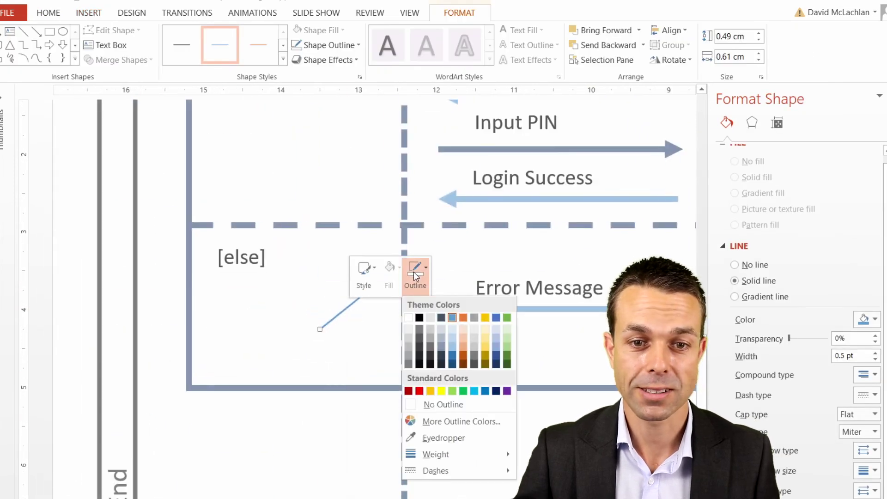
pyautogui.click(436, 339)
pyautogui.click(415, 274)
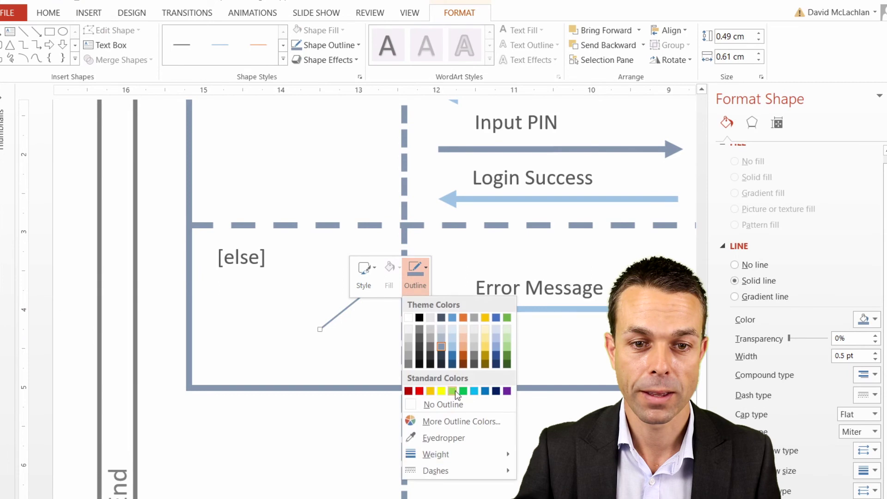
pyautogui.moveTo(464, 453)
pyautogui.click(540, 481)
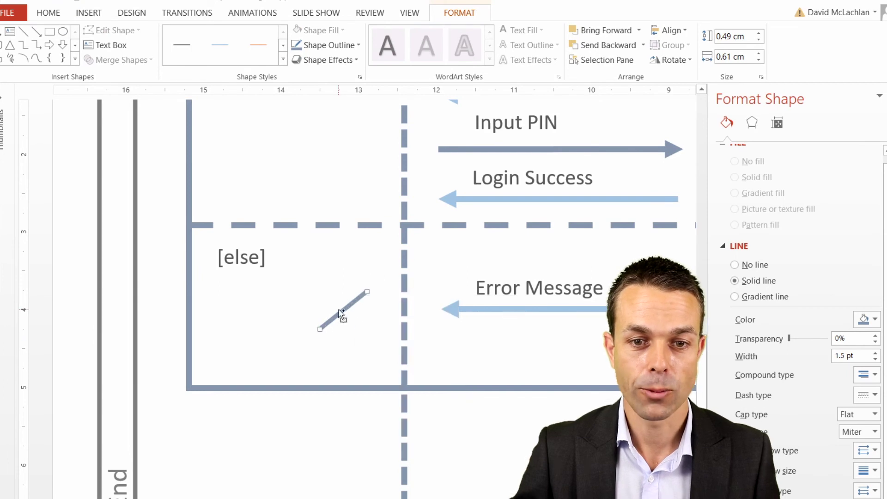
# Duplicate the diagonal line and reposition the copy's ends so it crosses the original as an X
pyautogui.hotkey('ctrl', 'c')
pyautogui.hotkey('ctrl', 'v')
pyautogui.moveTo(394, 332); pyautogui.dragTo(332, 288)
pyautogui.moveTo(353, 361); pyautogui.dragTo(364, 329)
pyautogui.moveTo(333, 288); pyautogui.dragTo(322, 290)
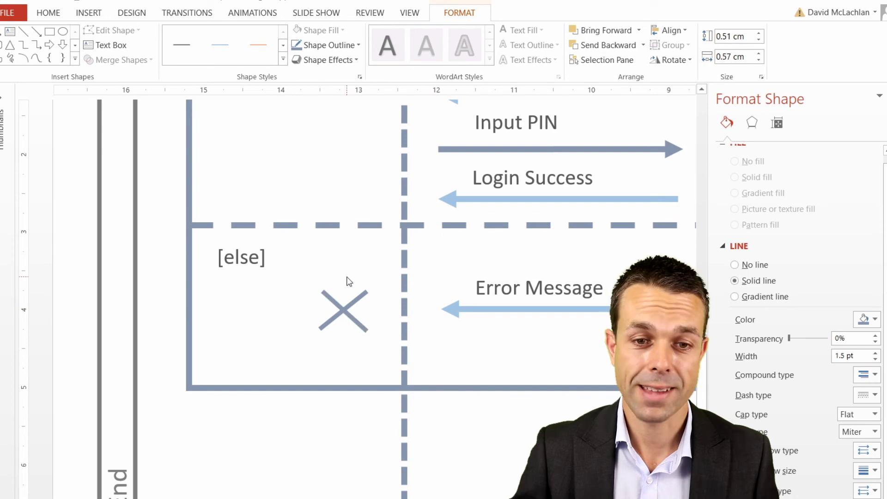
# Group the two crossed lines into one X symbol and move it closer to the actor's lifeline
pyautogui.click(332, 308)
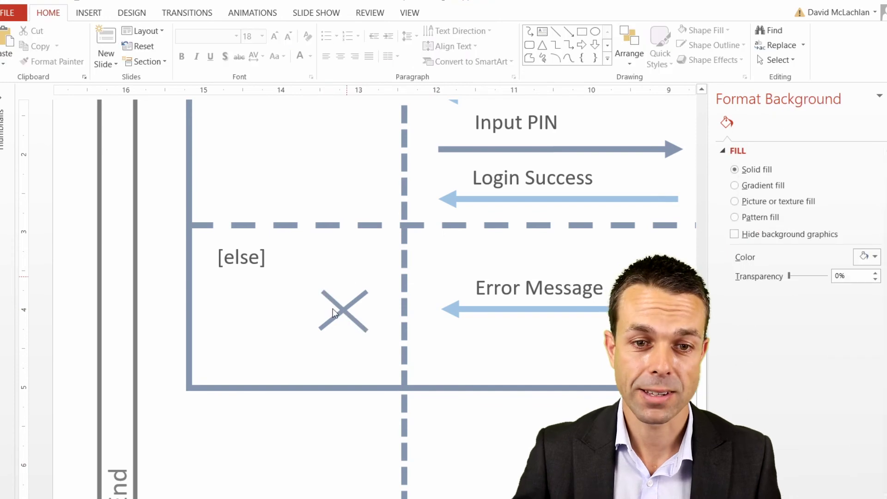
pyautogui.keyDown('shift'); pyautogui.click(358, 299); pyautogui.keyUp('shift')
pyautogui.rightClick(358, 299)
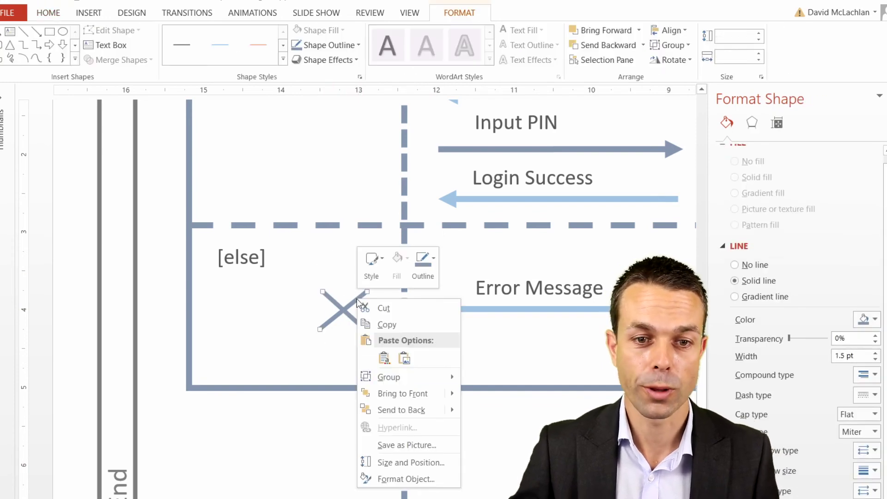
pyautogui.moveTo(416, 377)
pyautogui.click(469, 379)
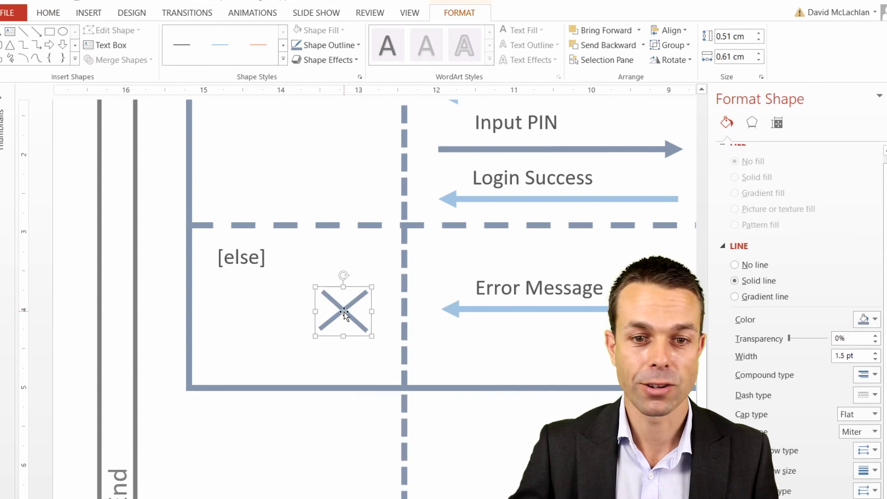
pyautogui.moveTo(344, 311); pyautogui.dragTo(359, 310)
pyautogui.scroll(-5, 403, 276)
pyautogui.keyDown('ctrl'); pyautogui.scroll(-5, 405, 277); pyautogui.keyUp('ctrl')
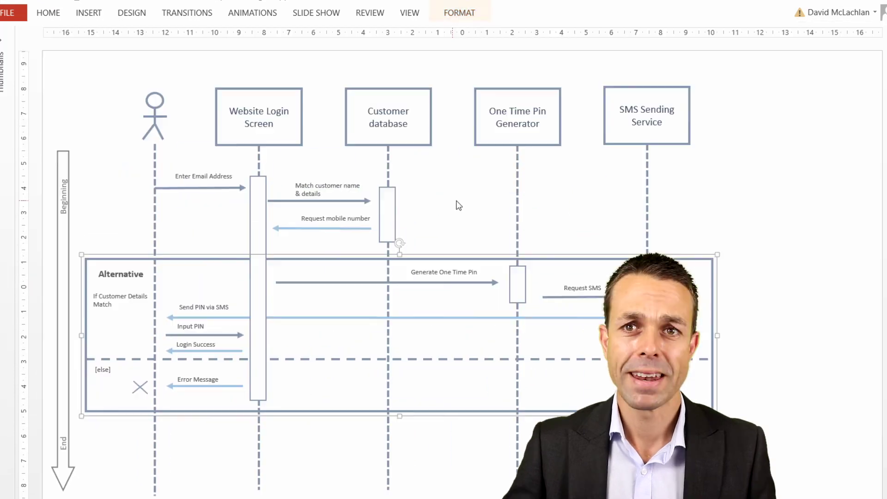
pyautogui.click(458, 206)
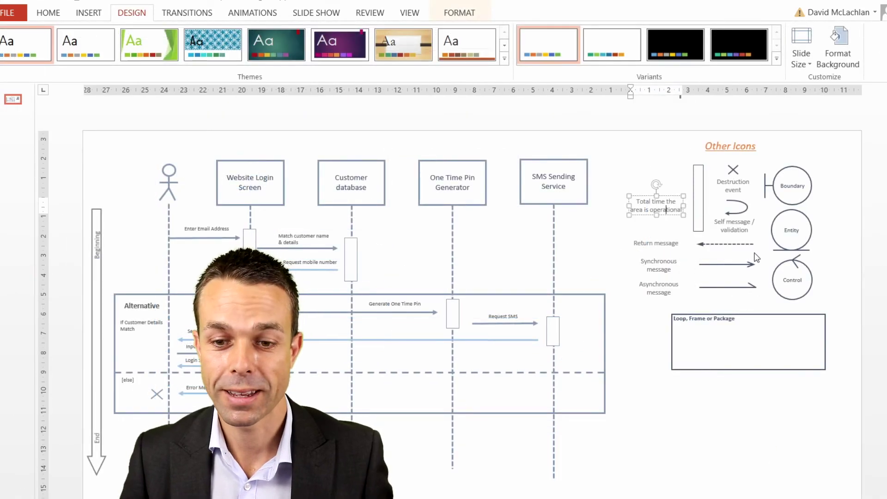
# Examine the Other Icons legend, including the Boundary, Entity and Control symbols and the message arrow types
pyautogui.scroll(3, 754, 255)
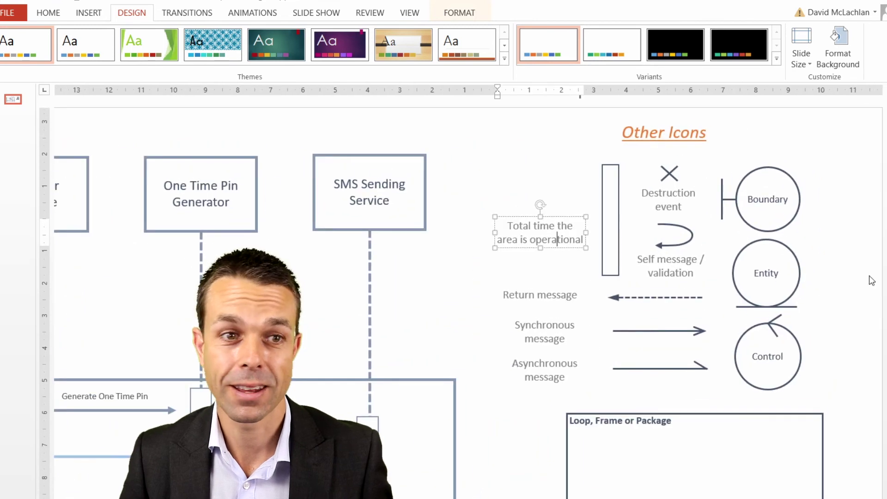
pyautogui.scroll(-1, 862, 256)
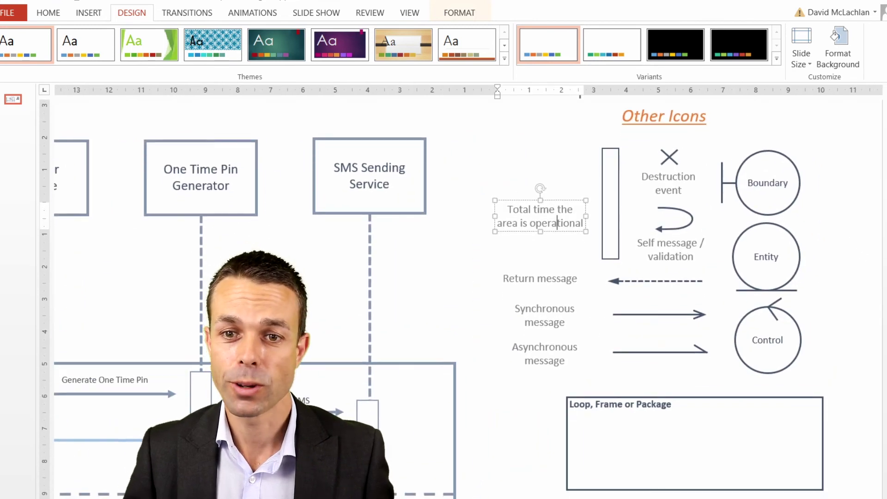
pyautogui.click(59, 14)
pyautogui.click(784, 145)
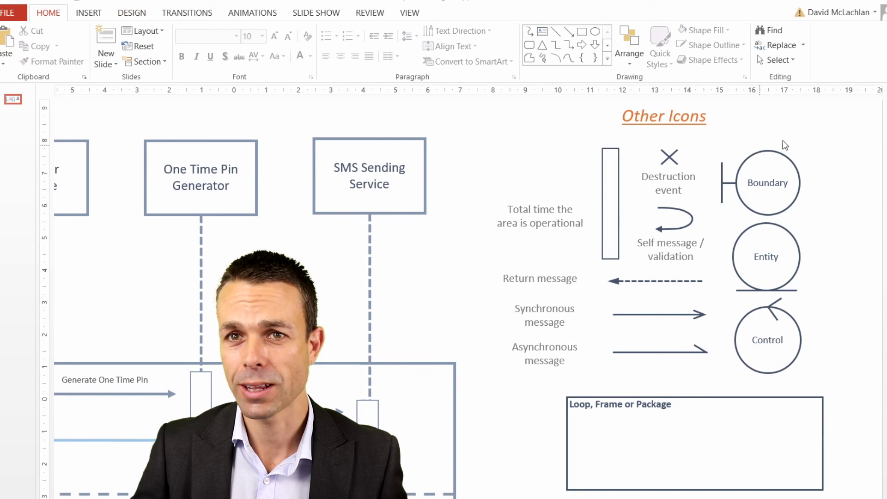
pyautogui.click(781, 156)
pyautogui.click(825, 134)
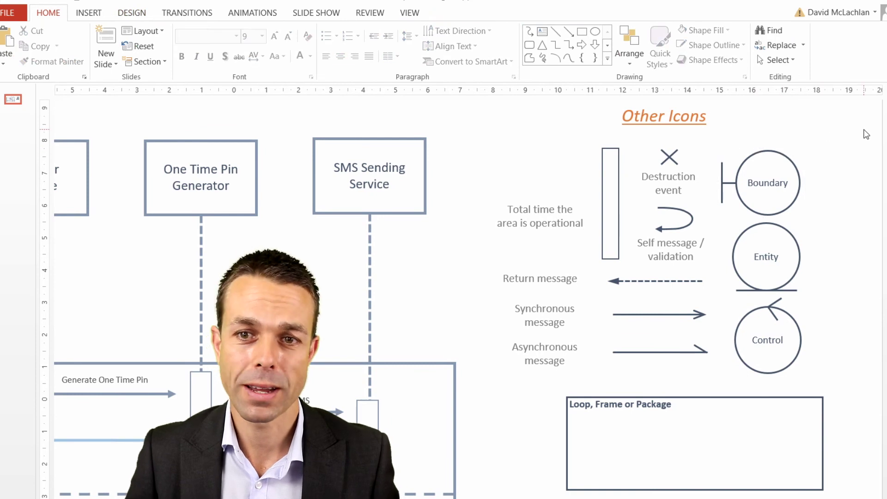
pyautogui.moveTo(840, 131); pyautogui.dragTo(714, 399)
pyautogui.click(786, 164)
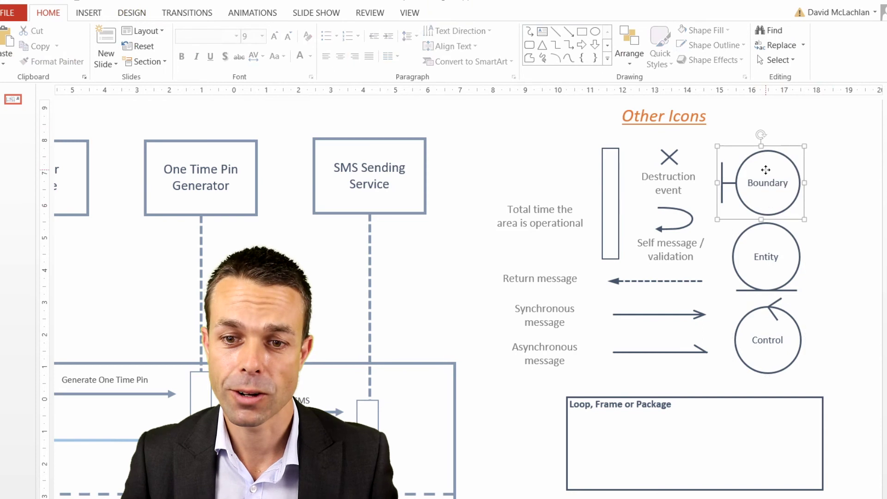
pyautogui.click(779, 267)
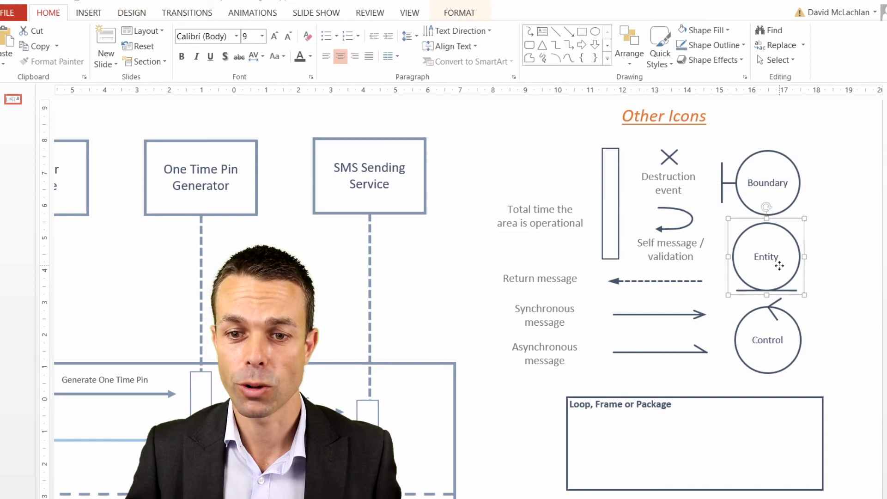
pyautogui.click(756, 334)
pyautogui.click(831, 351)
pyautogui.moveTo(828, 383); pyautogui.dragTo(692, 126)
pyautogui.click(827, 137)
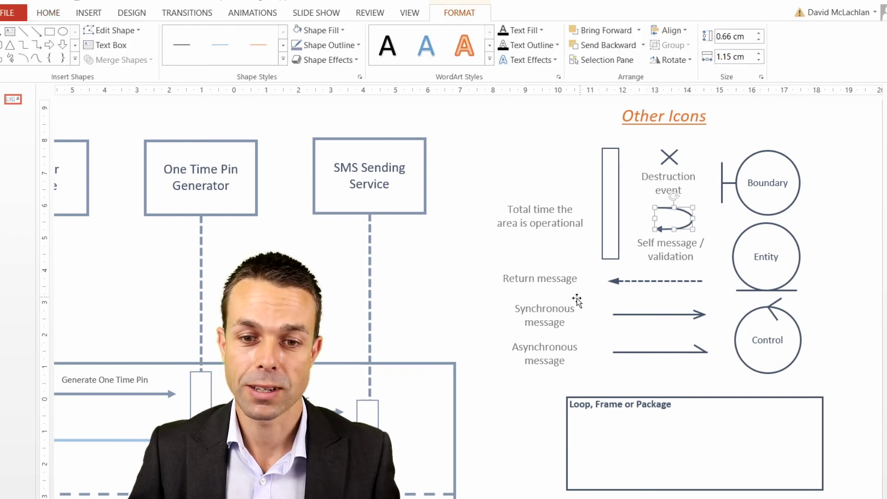
# Compare the synchronous, asynchronous and return message arrows in the Other Icons legend
pyautogui.click(516, 308)
pyautogui.click(636, 314)
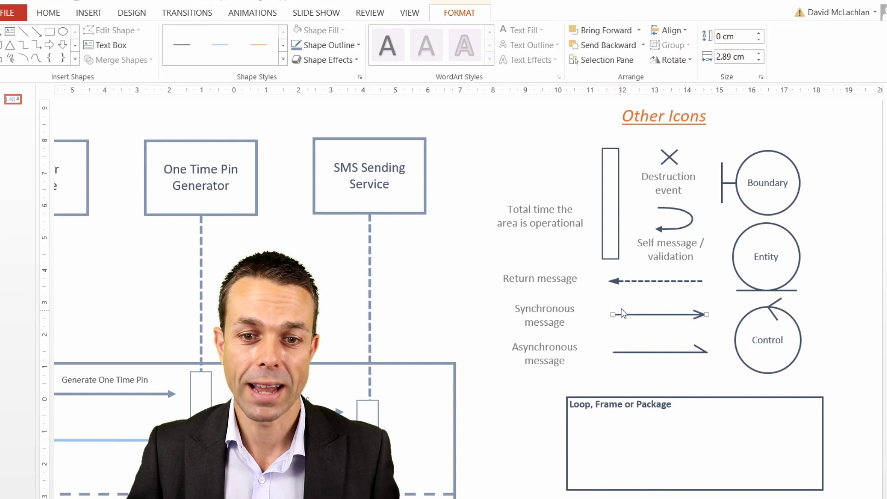
pyautogui.click(551, 340)
pyautogui.click(663, 351)
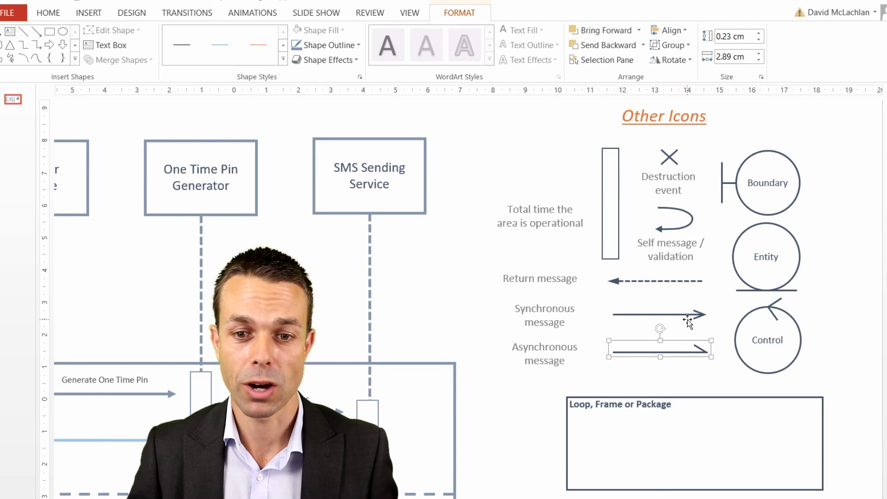
pyautogui.click(633, 337)
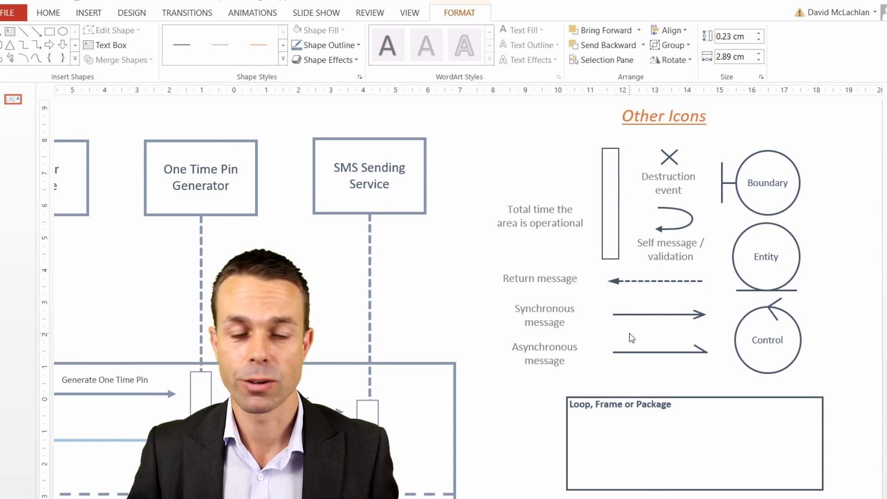
pyautogui.click(662, 283)
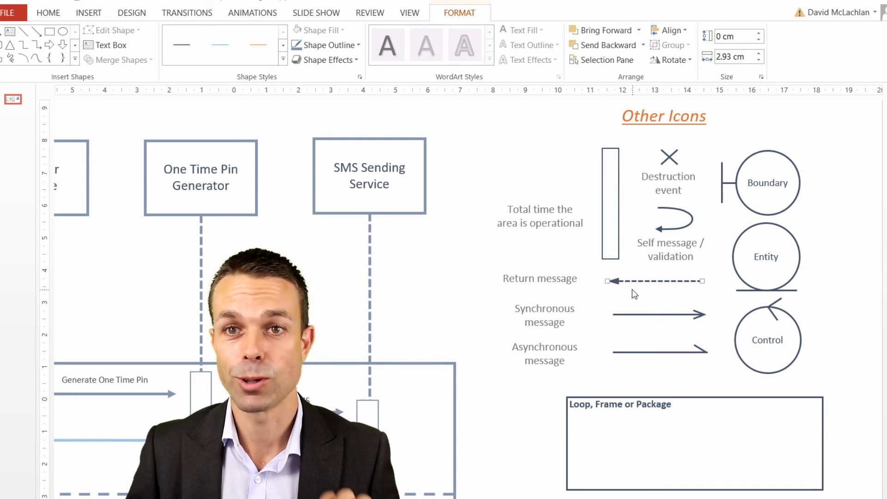
pyautogui.click(644, 302)
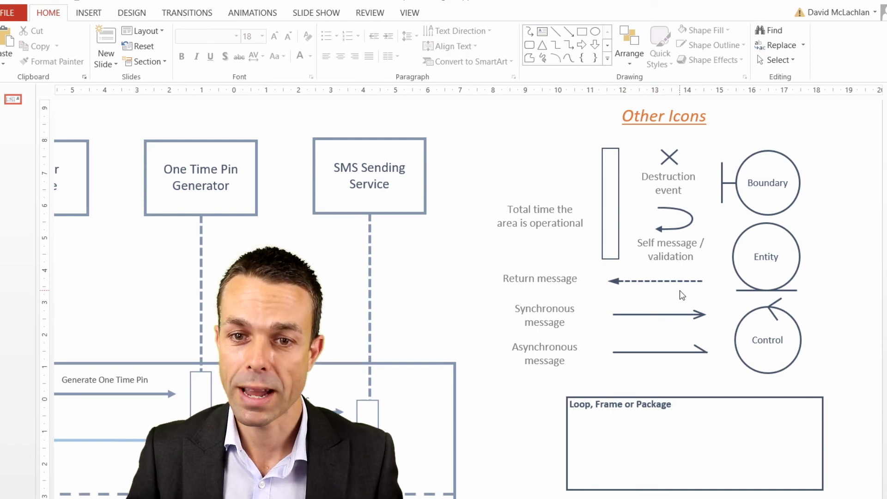
# Move the self message arrow out of the legend into the empty space beside the SMS Sending Service lifeline
pyautogui.click(677, 227)
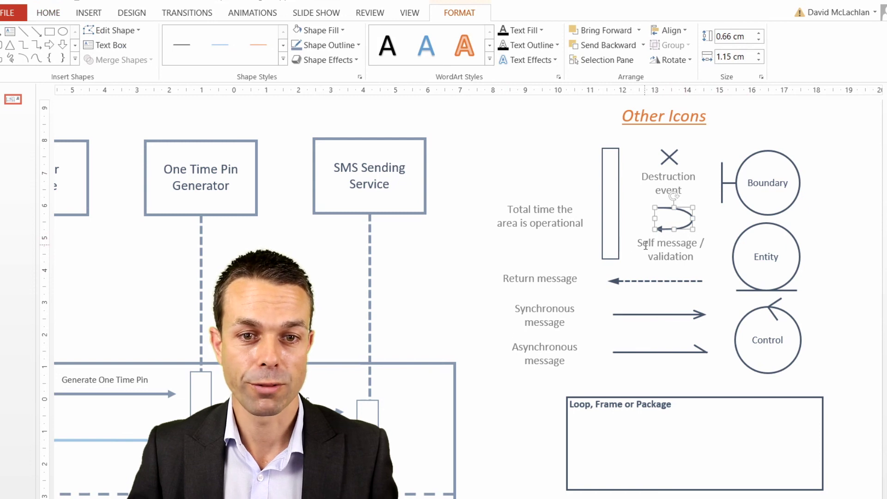
pyautogui.moveTo(682, 209); pyautogui.dragTo(402, 287)
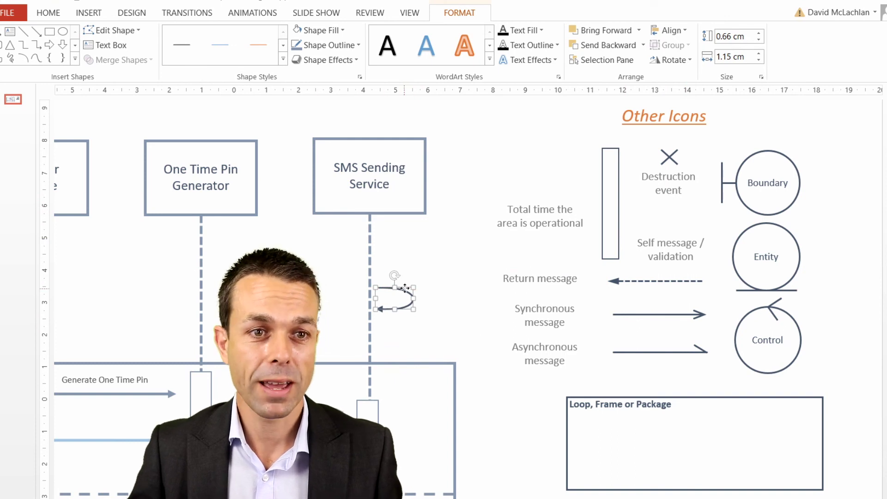
pyautogui.moveTo(405, 288); pyautogui.dragTo(454, 240)
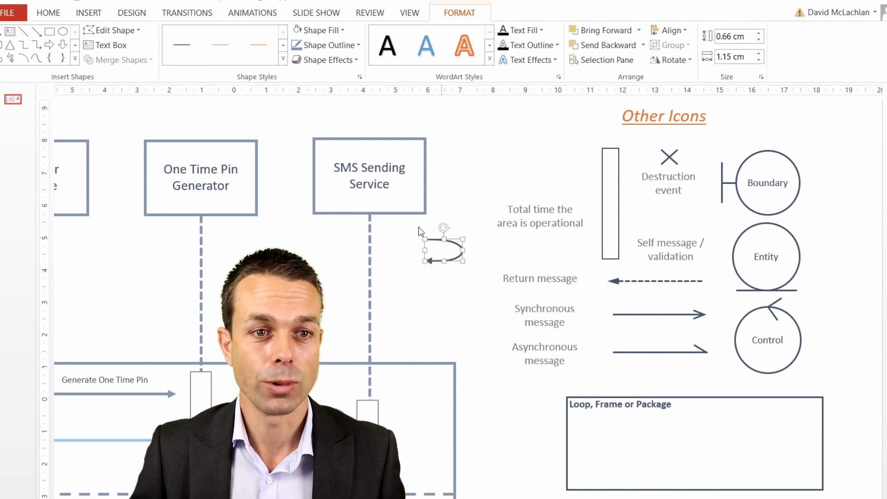
# Draw a U-shaped line about 0.74 cm high and 1.19 cm wide with the Curve tool, just below the self message arrow
pyautogui.click(69, 15)
pyautogui.click(106, 14)
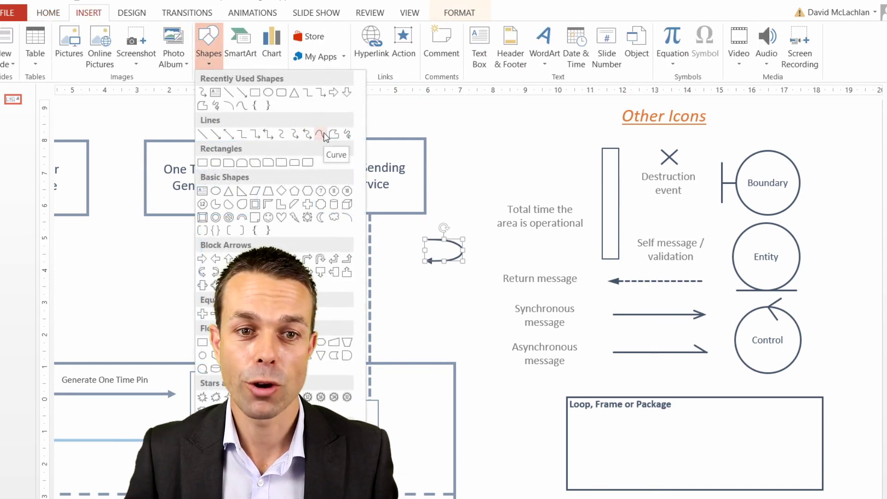
pyautogui.click(322, 133)
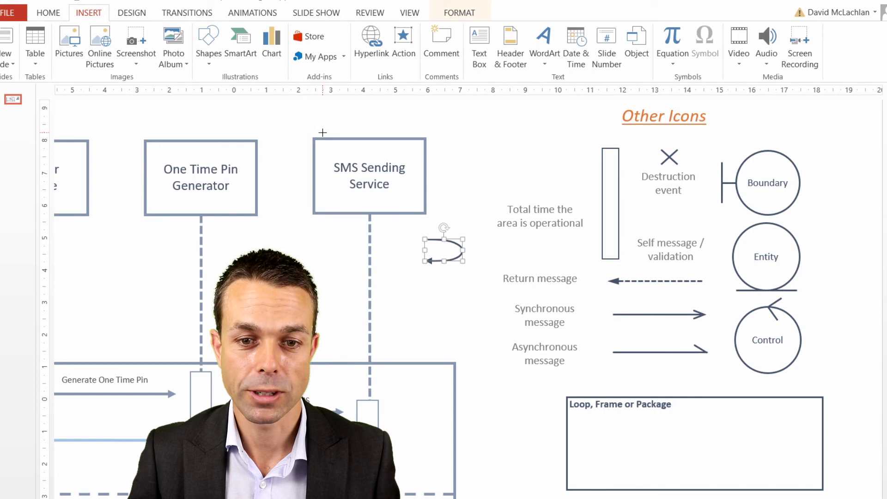
pyautogui.keyDown('ctrl'); pyautogui.scroll(5, 435, 290); pyautogui.keyUp('ctrl')
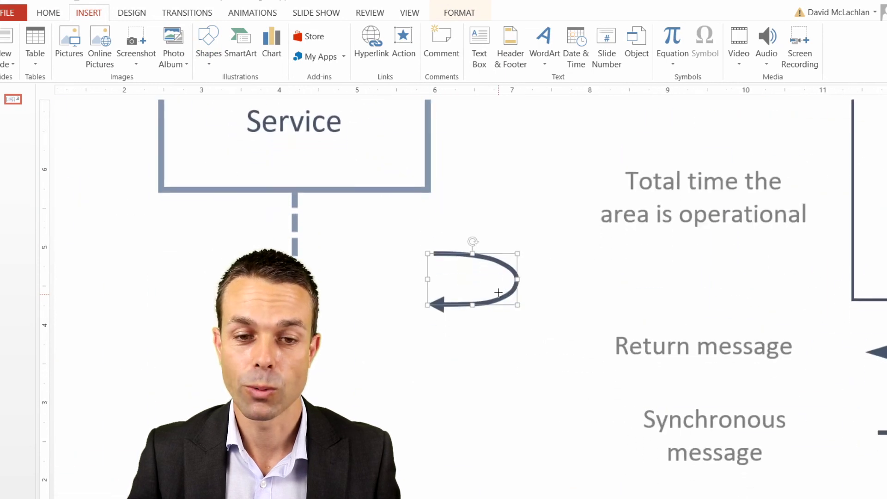
pyautogui.click(428, 315)
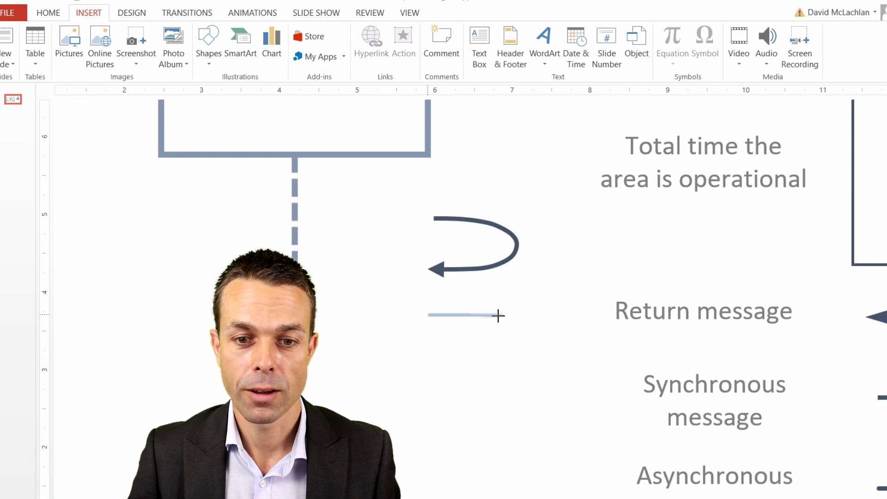
pyautogui.click(498, 316)
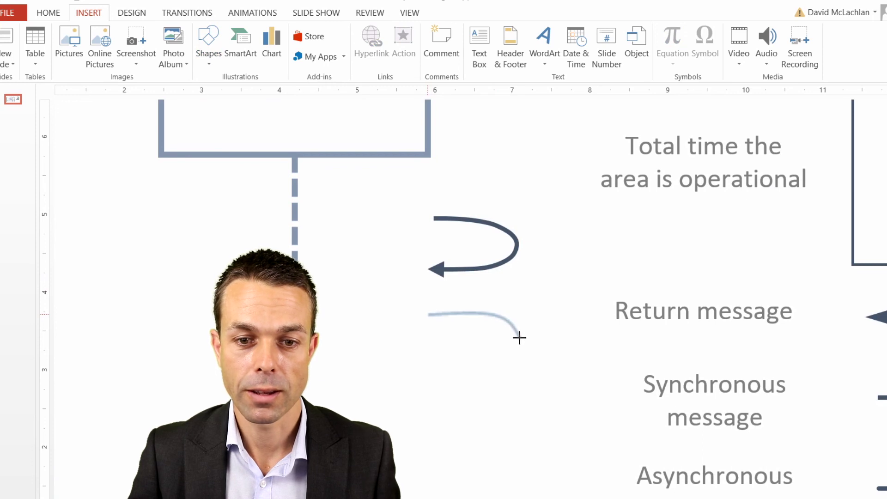
pyautogui.click(520, 337)
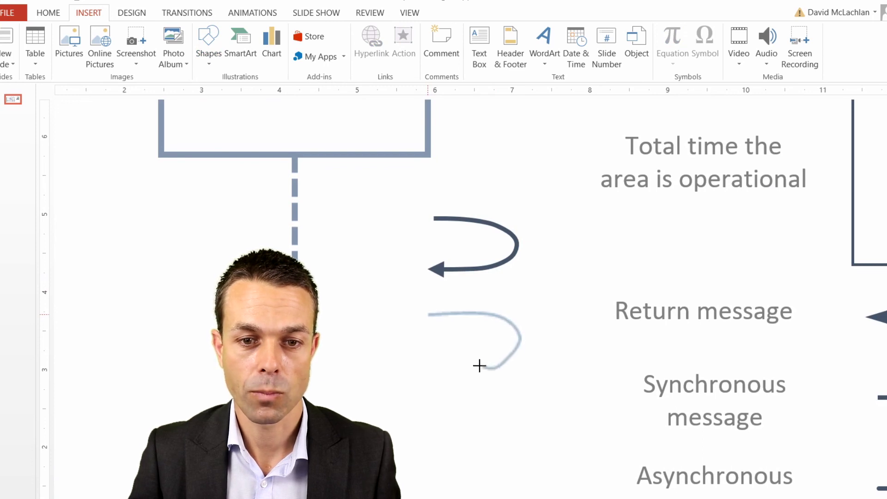
pyautogui.doubleClick(441, 369)
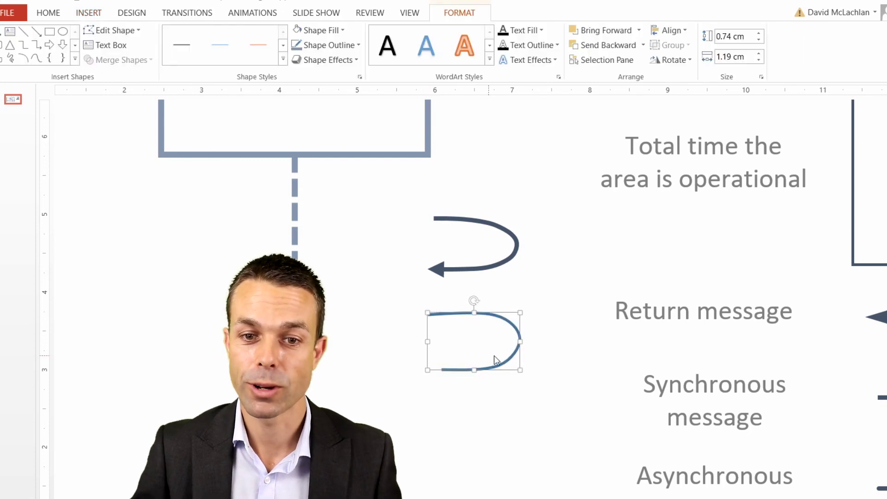
# Add a solid triangular arrowhead to the end of the new U-shaped curve
pyautogui.rightClick(493, 315)
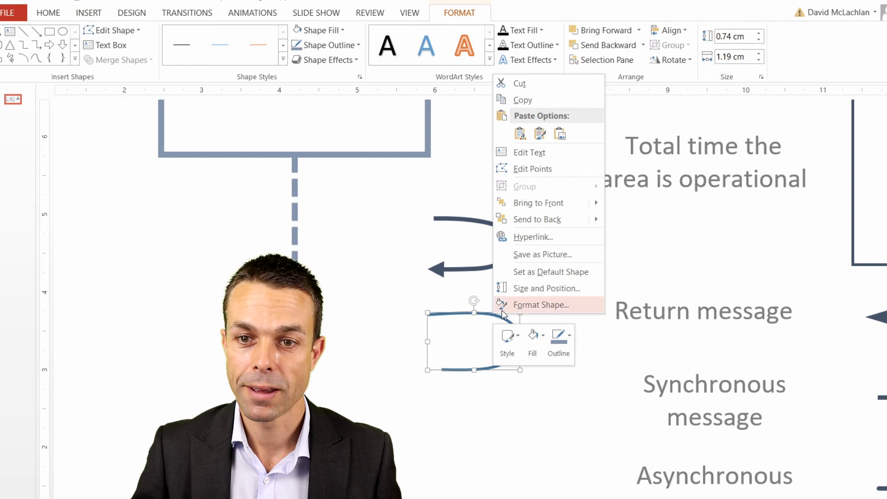
pyautogui.click(531, 304)
pyautogui.click(734, 307)
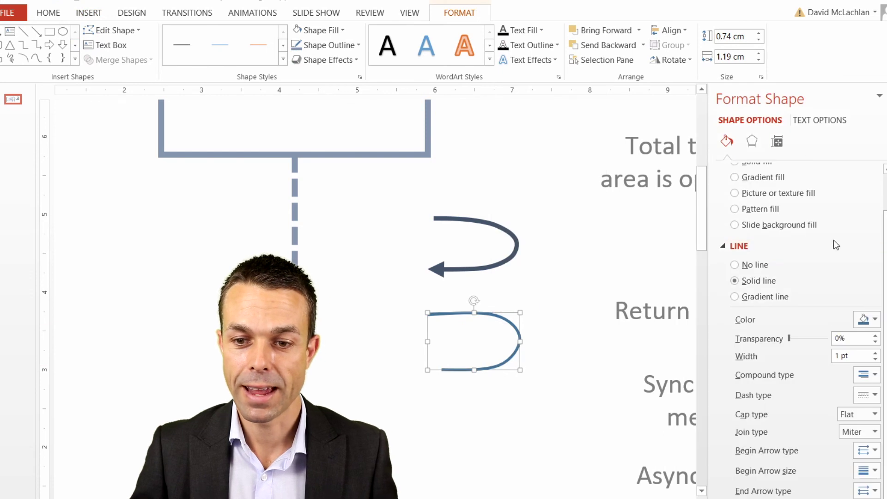
pyautogui.click(876, 498)
pyautogui.click(523, 443)
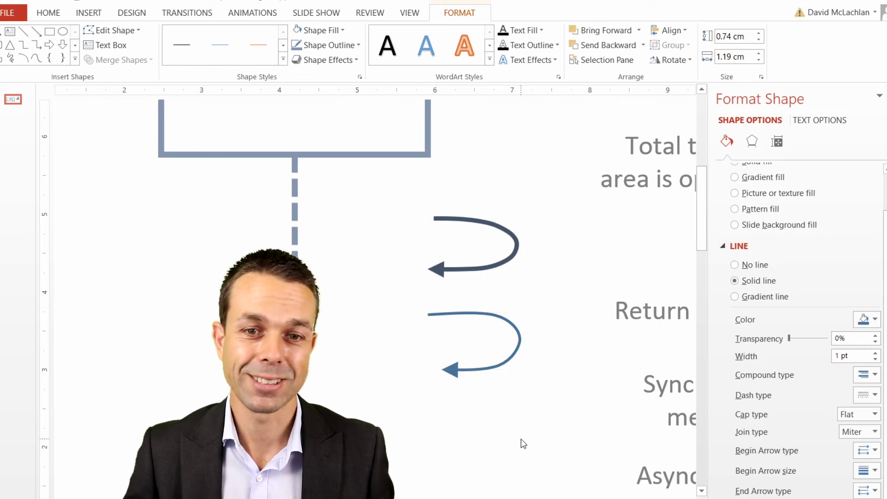
pyautogui.click(489, 316)
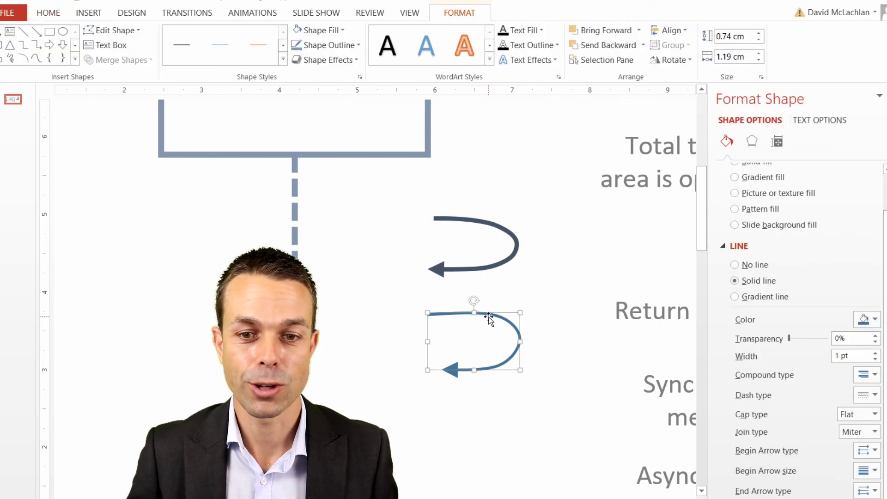
pyautogui.scroll(-5, 507, 312)
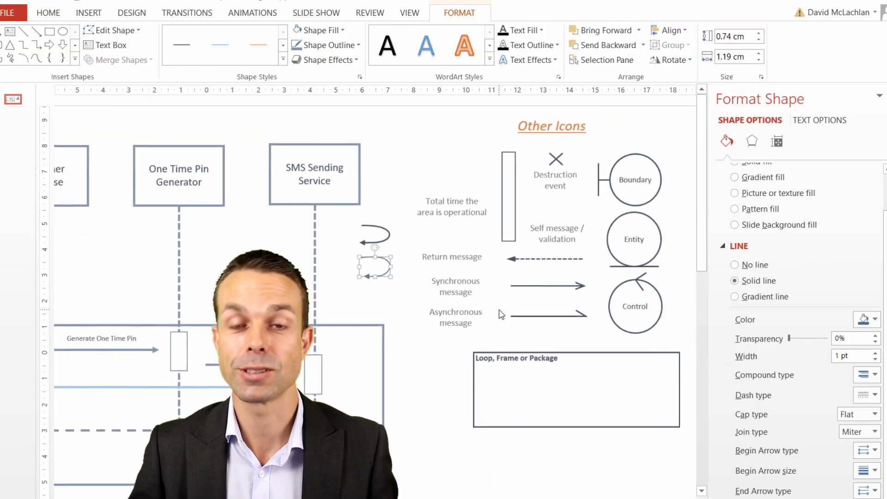